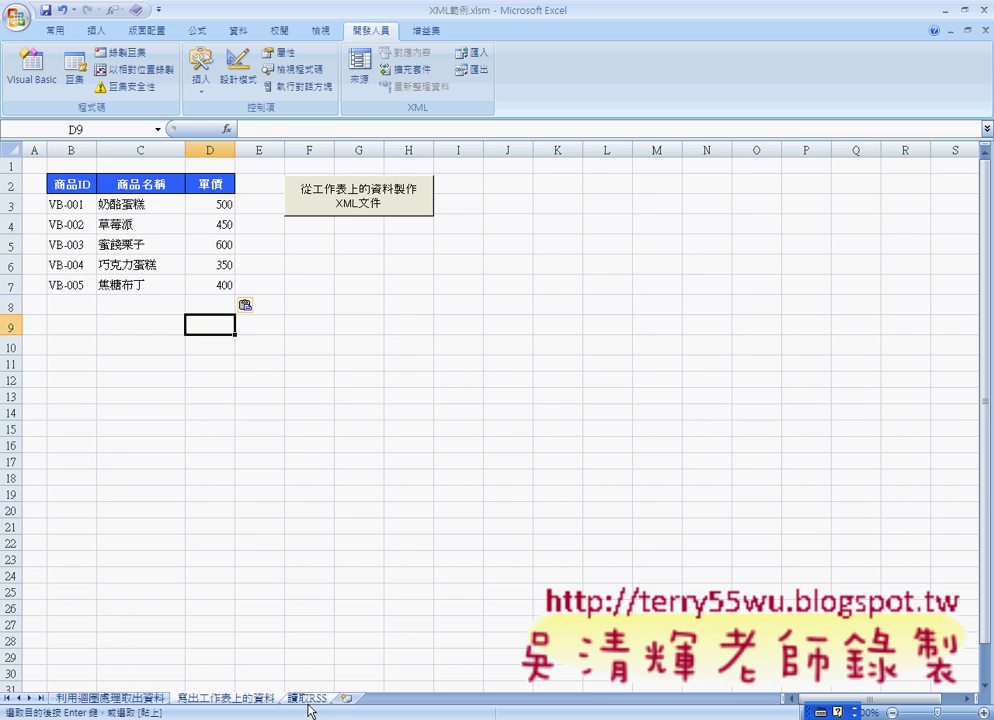
- Show the 讀取RSS sheet with its empty 標題/說明 table deselected
{"action": "left_click", "coordinate": [308, 699]}
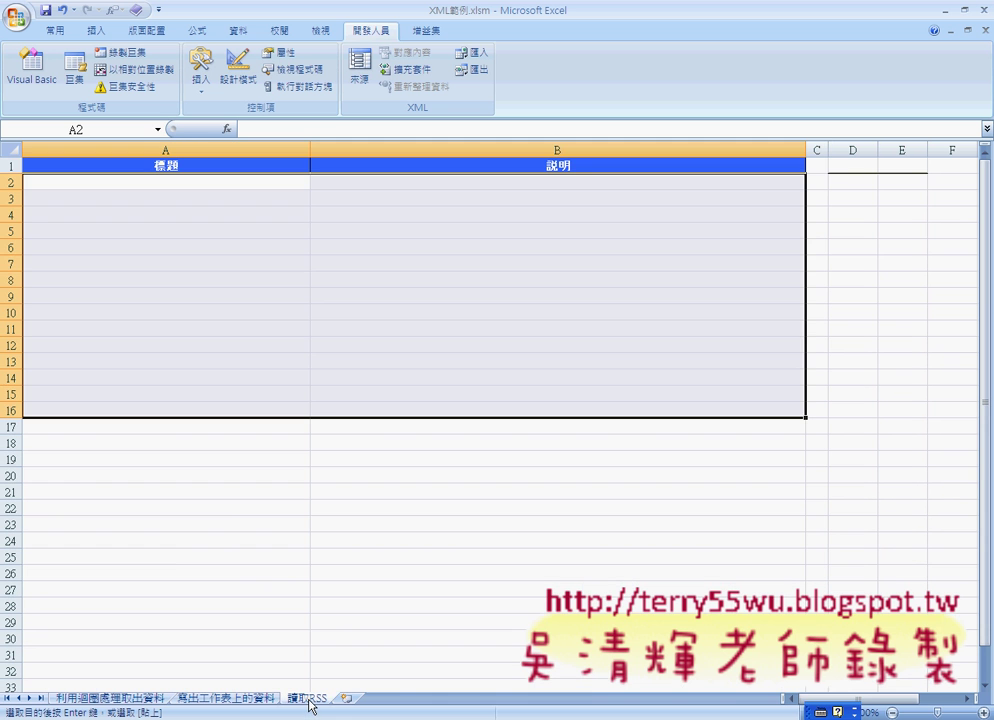
{"action": "left_click", "coordinate": [368, 474]}
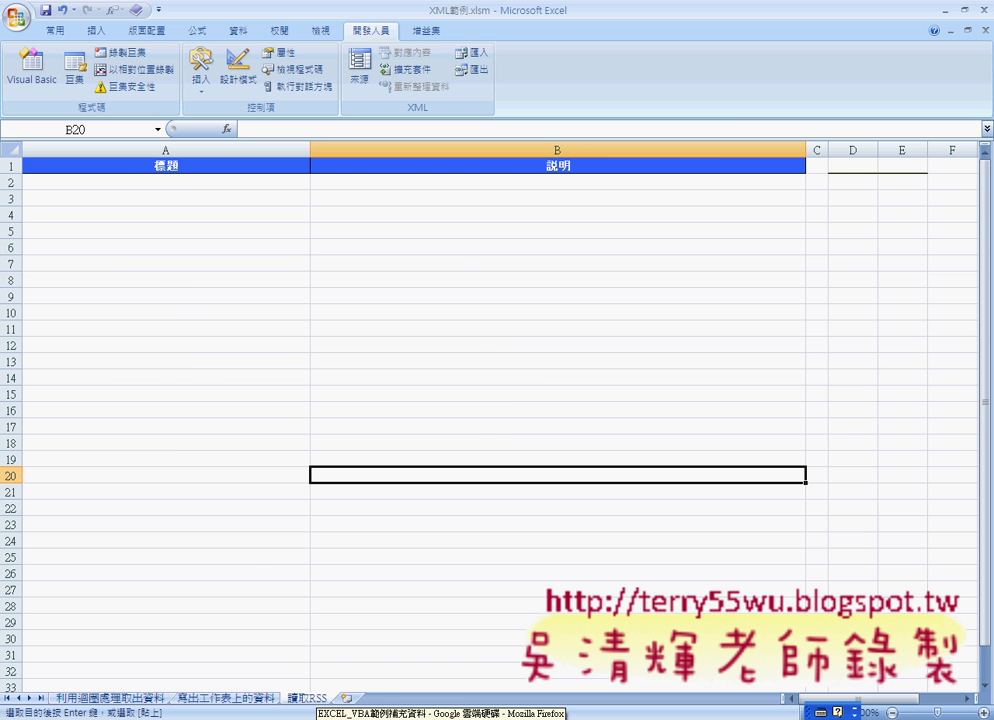
- Bring Firefox forward maximized on the RSS說明 tab and search Google for 'rss 股市'
{"action": "left_click", "coordinate": [440, 716]}
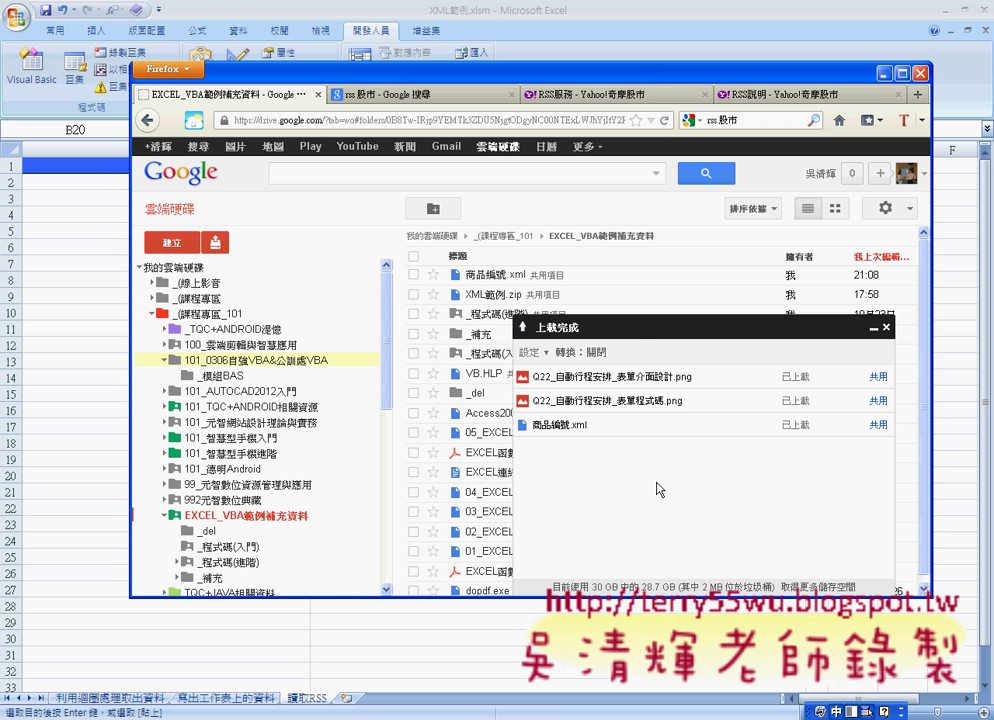
{"action": "left_click", "coordinate": [825, 94]}
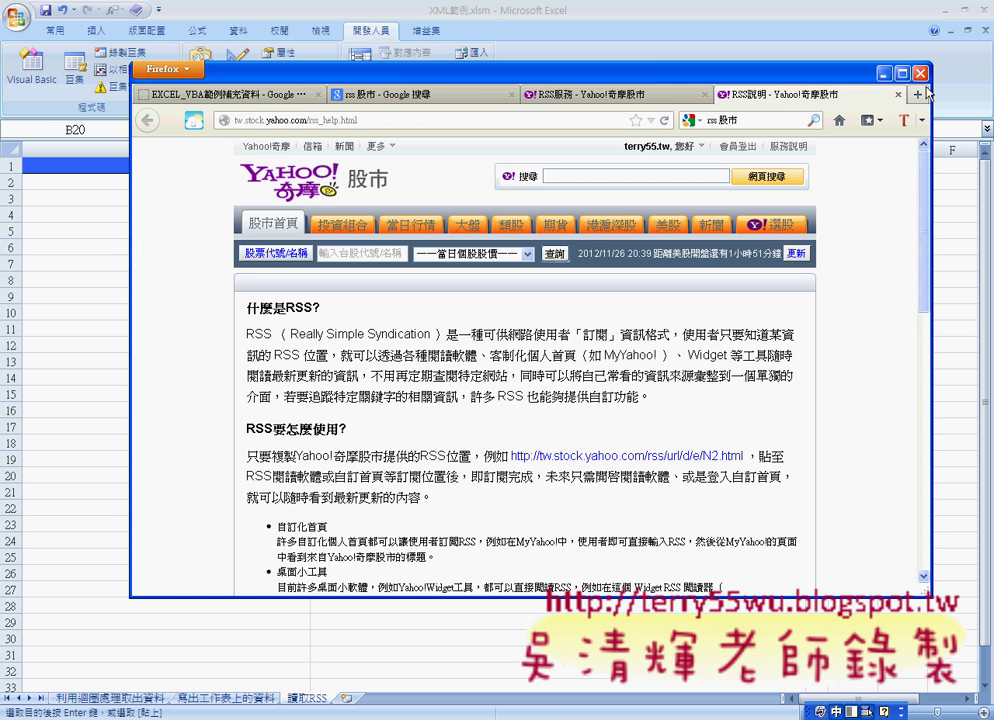
{"action": "double_click", "coordinate": [706, 70]}
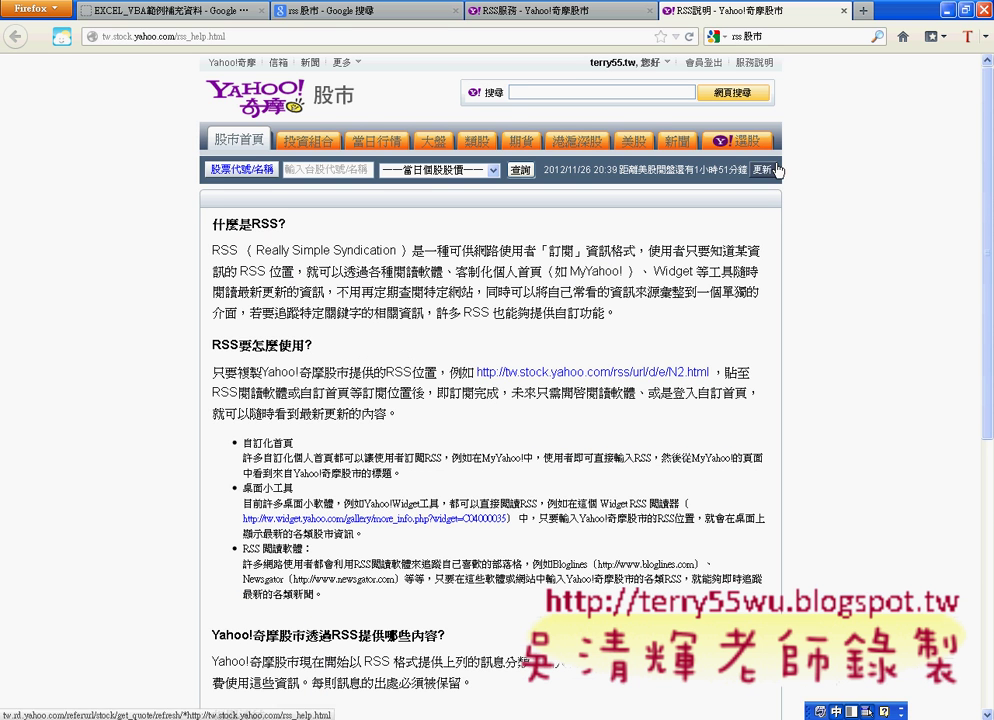
{"action": "left_click", "coordinate": [779, 38]}
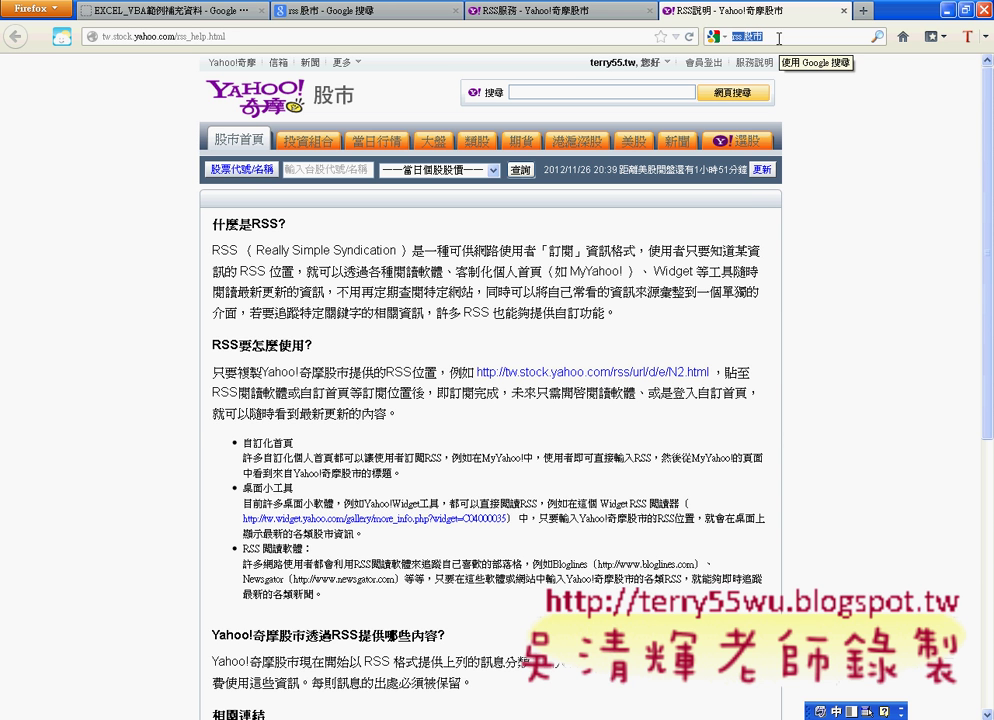
{"action": "key", "text": "Return"}
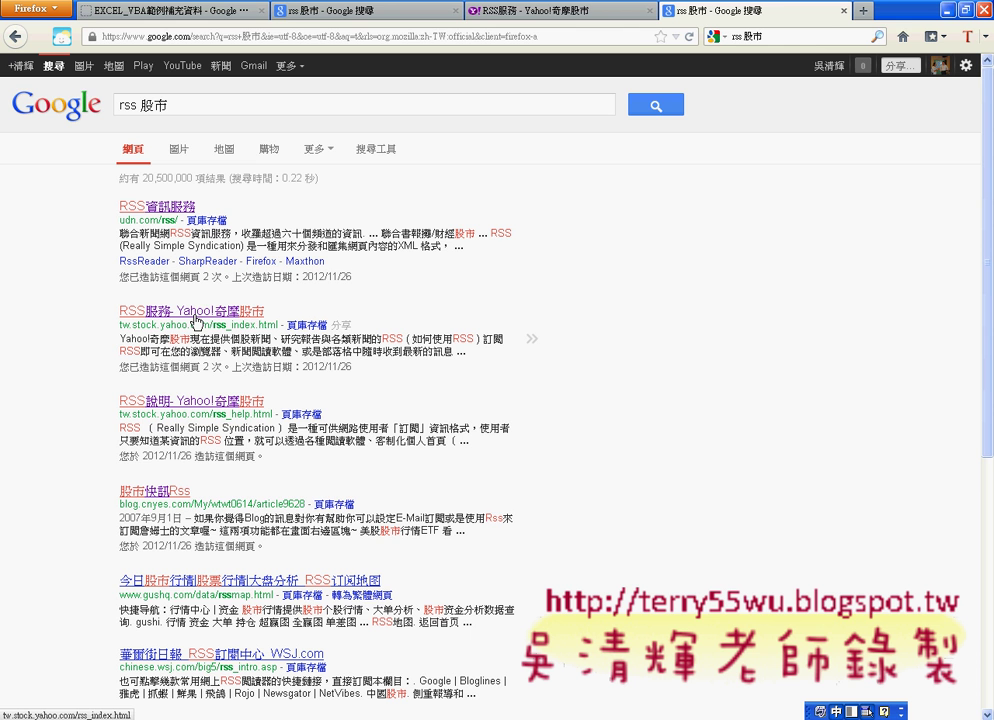
- Open the RSS服務 - Yahoo!奇摩股市 result in a new tab and scroll to its feed list
{"action": "middle_click", "coordinate": [197, 322]}
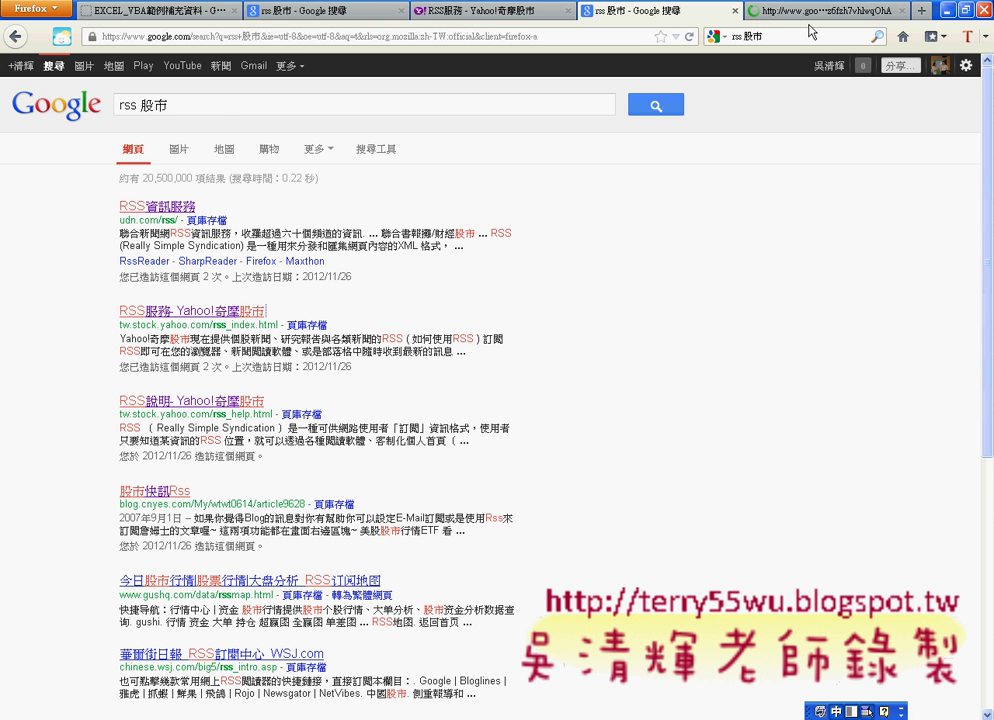
{"action": "left_click", "coordinate": [810, 18]}
{"action": "scroll", "coordinate": [590, 361], "scroll_direction": "down", "scroll_amount": 5}
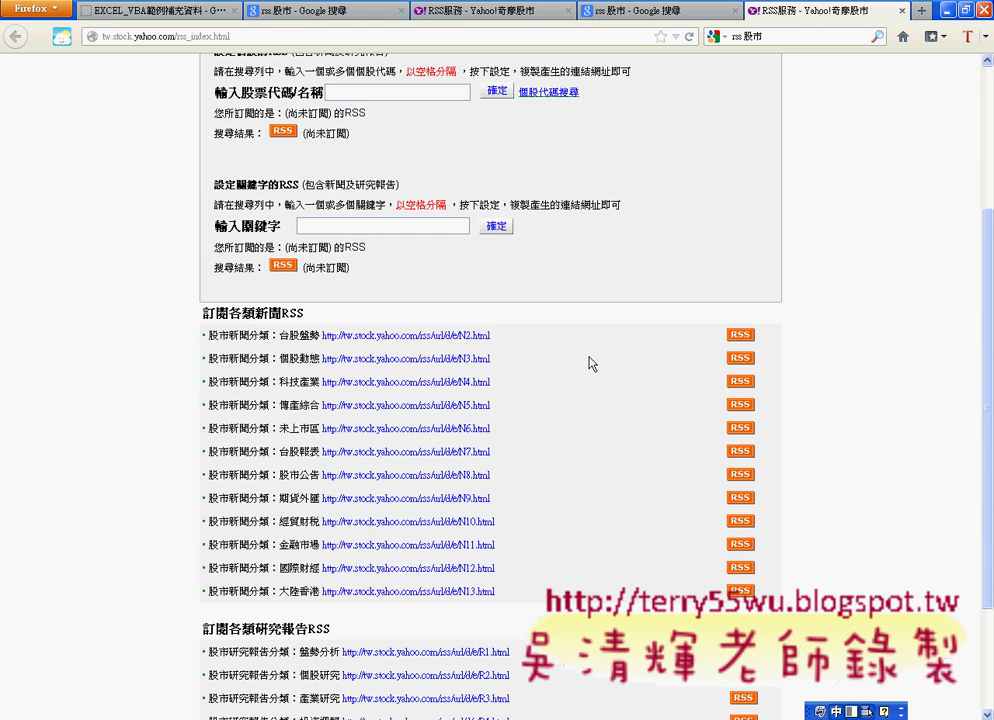
{"action": "scroll", "coordinate": [593, 363], "scroll_direction": "down", "scroll_amount": 2}
{"action": "scroll", "coordinate": [593, 363], "scroll_direction": "down", "scroll_amount": 1}
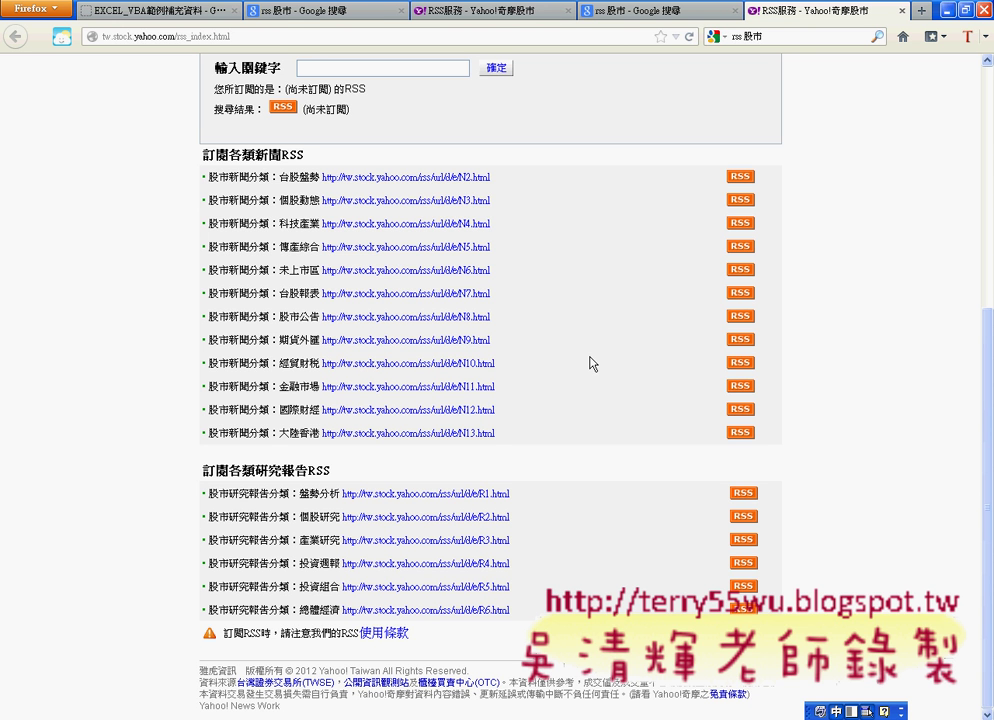
- Open the N2 台股盤勢 news feed and select '- 台股盤勢' in its title
{"action": "left_click", "coordinate": [466, 179]}
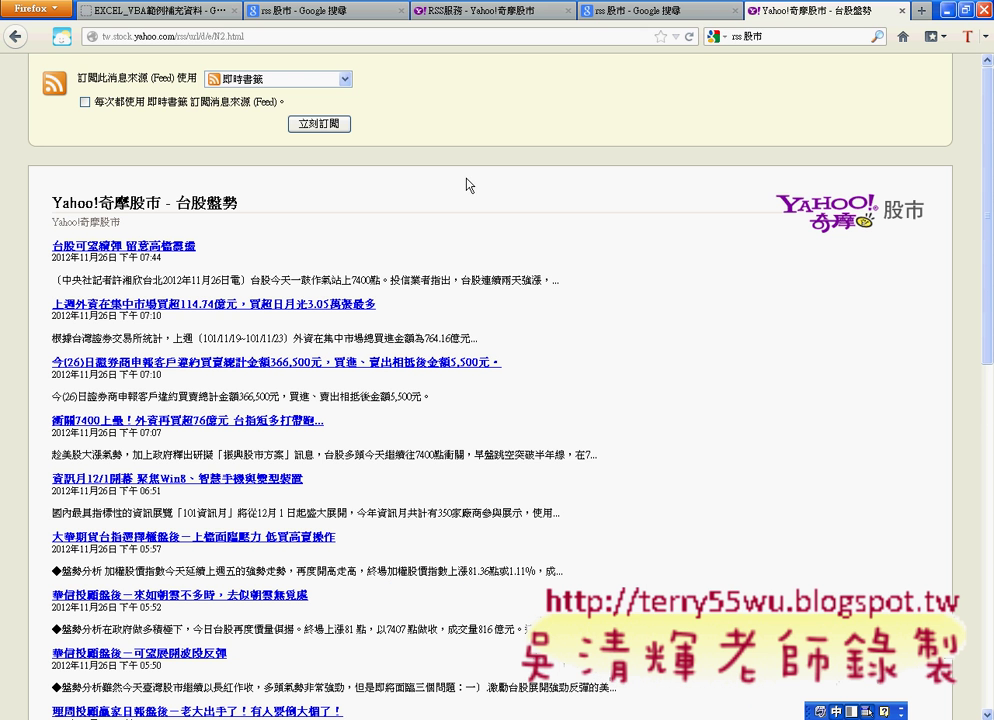
{"action": "left_click_drag", "start_coordinate": [239, 203], "coordinate": [166, 203]}
{"action": "scroll", "coordinate": [290, 337], "scroll_direction": "down", "scroll_amount": 1}
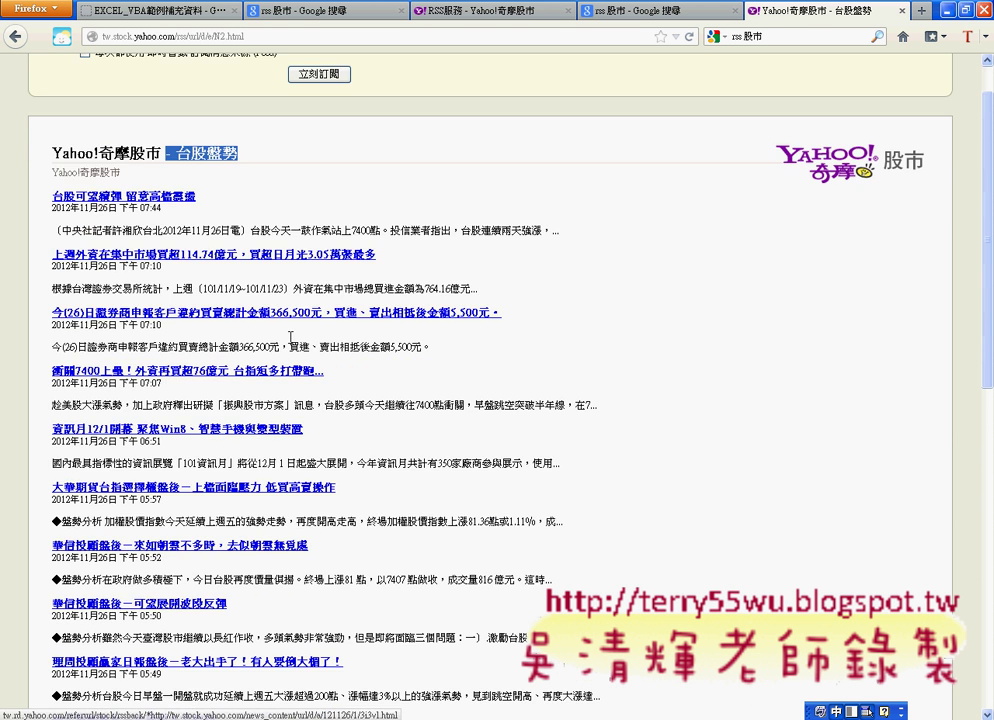
{"action": "scroll", "coordinate": [291, 340], "scroll_direction": "down", "scroll_amount": 10}
{"action": "scroll", "coordinate": [293, 345], "scroll_direction": "down", "scroll_amount": 5}
{"action": "scroll", "coordinate": [320, 320], "scroll_direction": "up", "scroll_amount": 14}
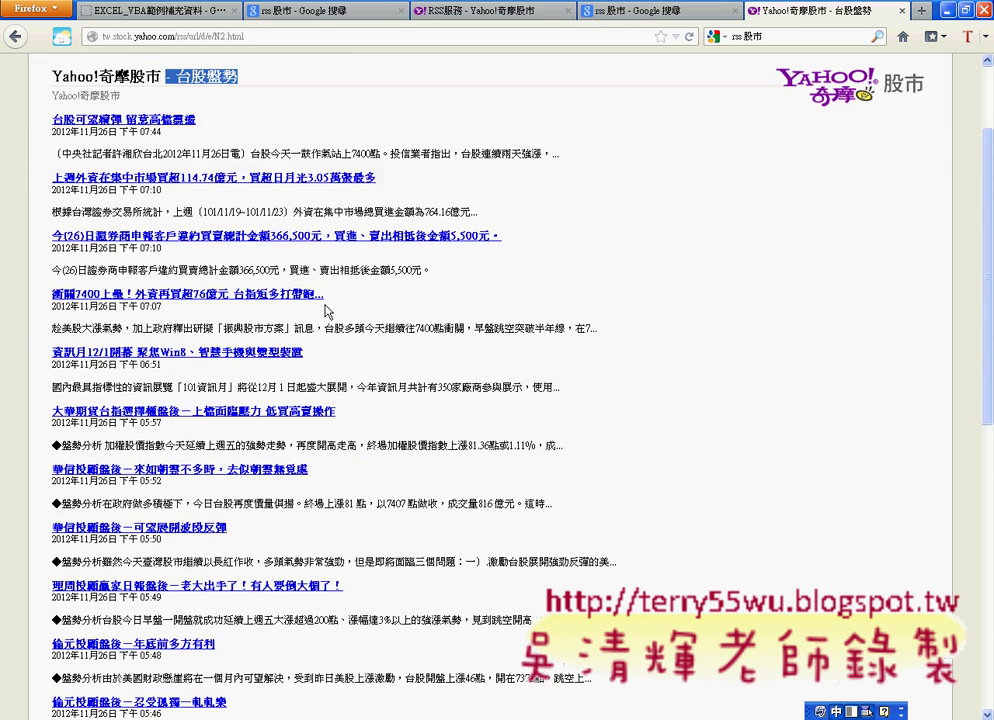
{"action": "scroll", "coordinate": [325, 312], "scroll_direction": "up", "scroll_amount": 3}
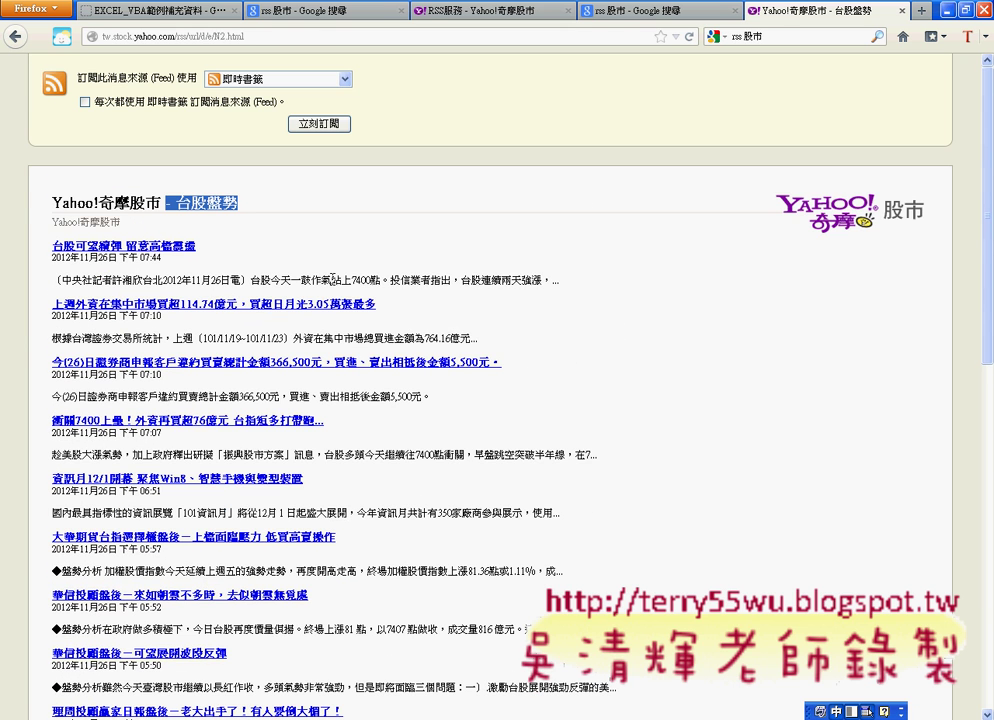
- View the selected title's source markup, close it, and bring up the page's context menu
{"action": "right_click", "coordinate": [338, 179]}
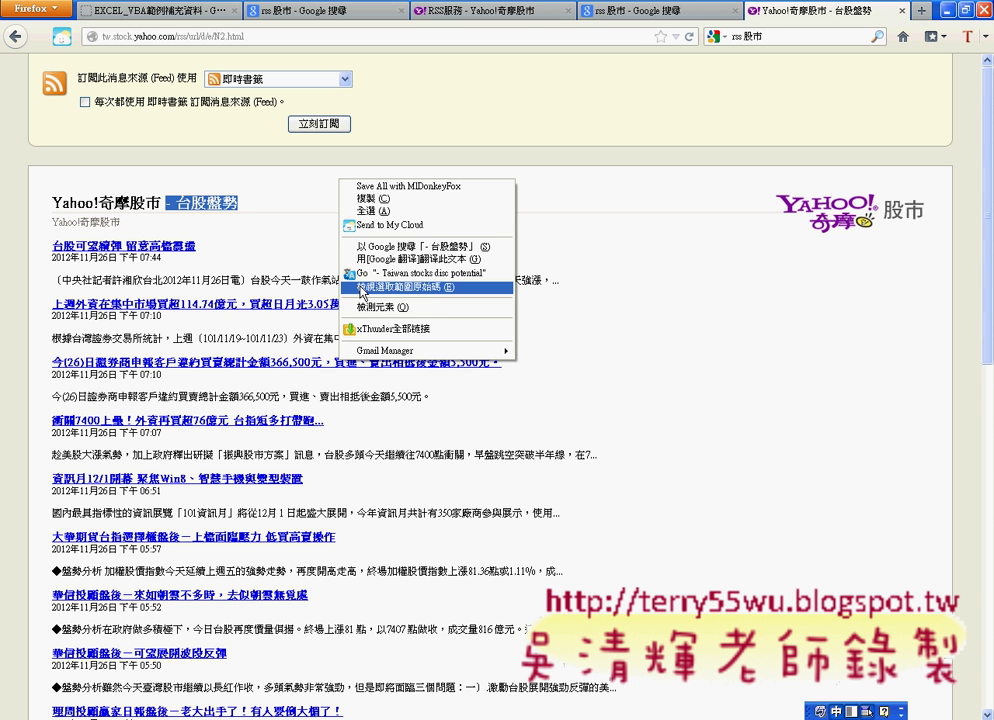
{"action": "left_click", "coordinate": [363, 288]}
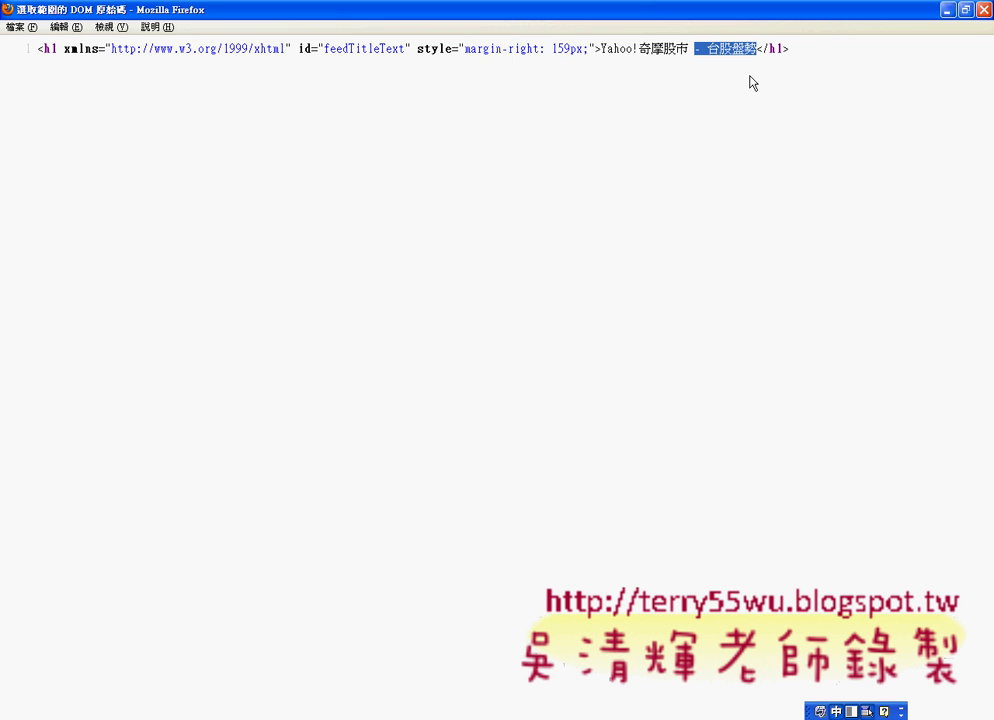
{"action": "left_click", "coordinate": [983, 9]}
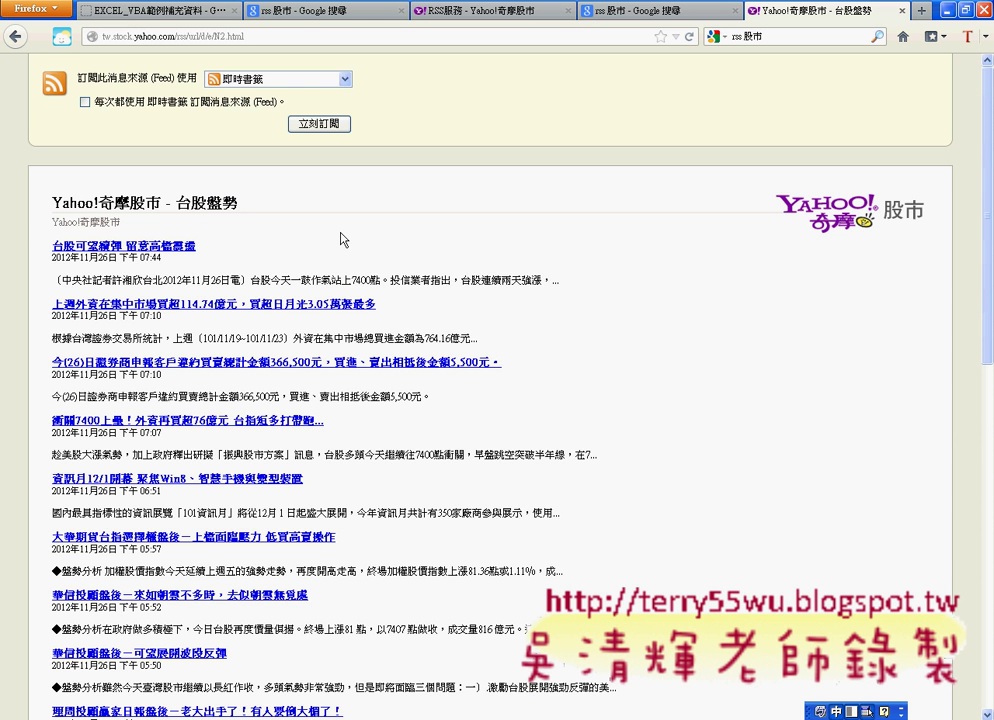
{"action": "right_click", "coordinate": [248, 245]}
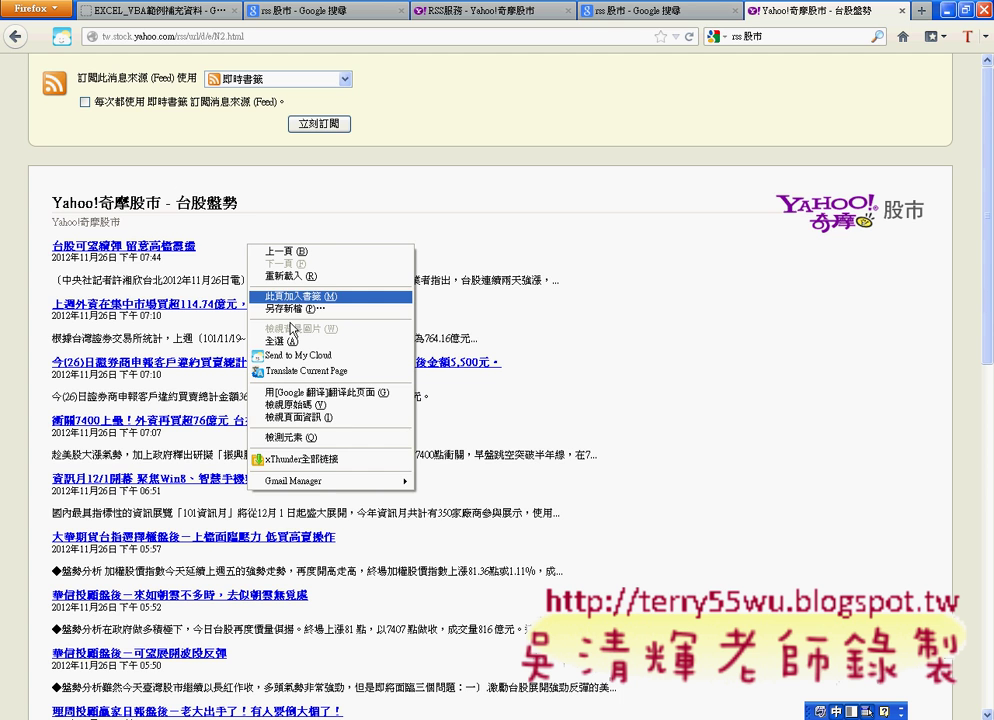
{"action": "left_click", "coordinate": [314, 406]}
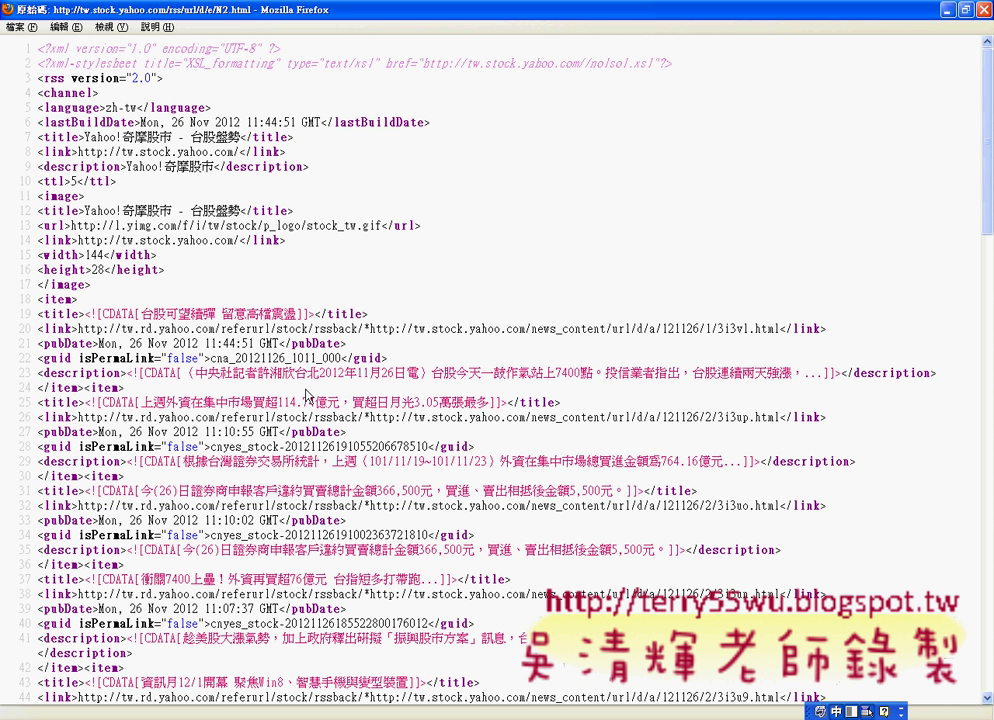
{"action": "scroll", "coordinate": [308, 396], "scroll_direction": "down", "scroll_amount": 4}
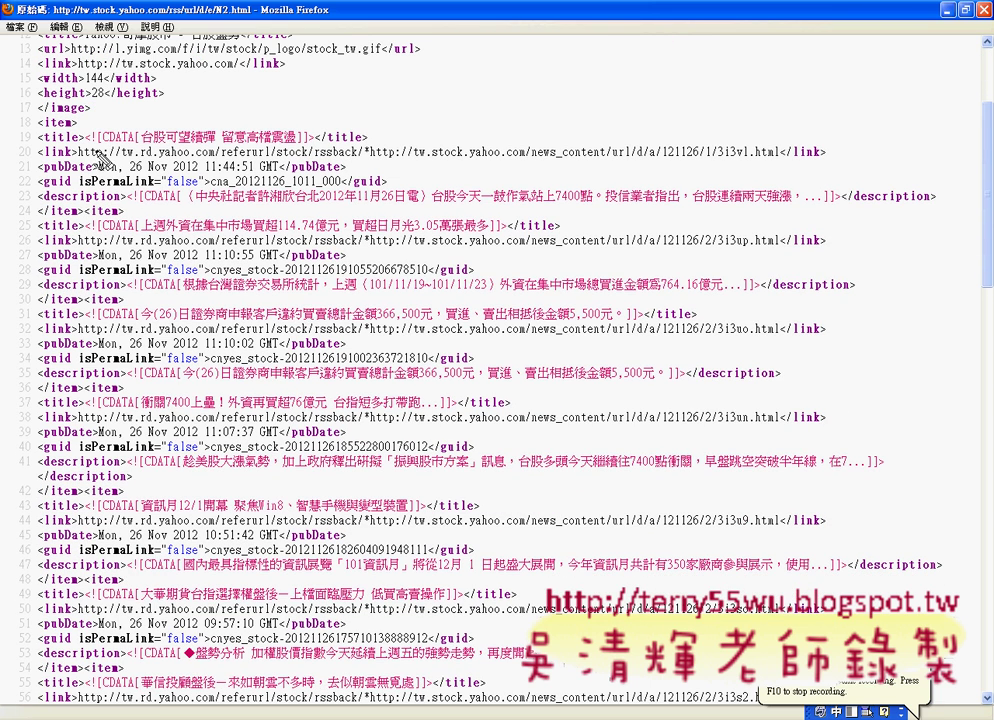
{"action": "left_click_drag", "start_coordinate": [82, 145], "coordinate": [85, 147]}
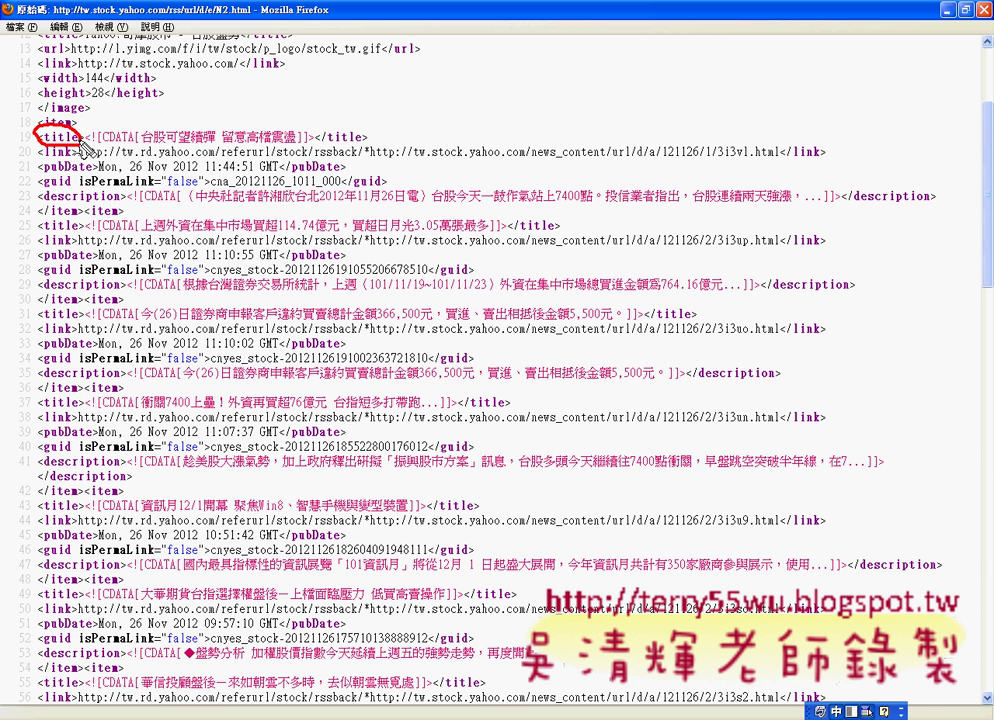
{"action": "left_click_drag", "start_coordinate": [308, 132], "coordinate": [373, 146]}
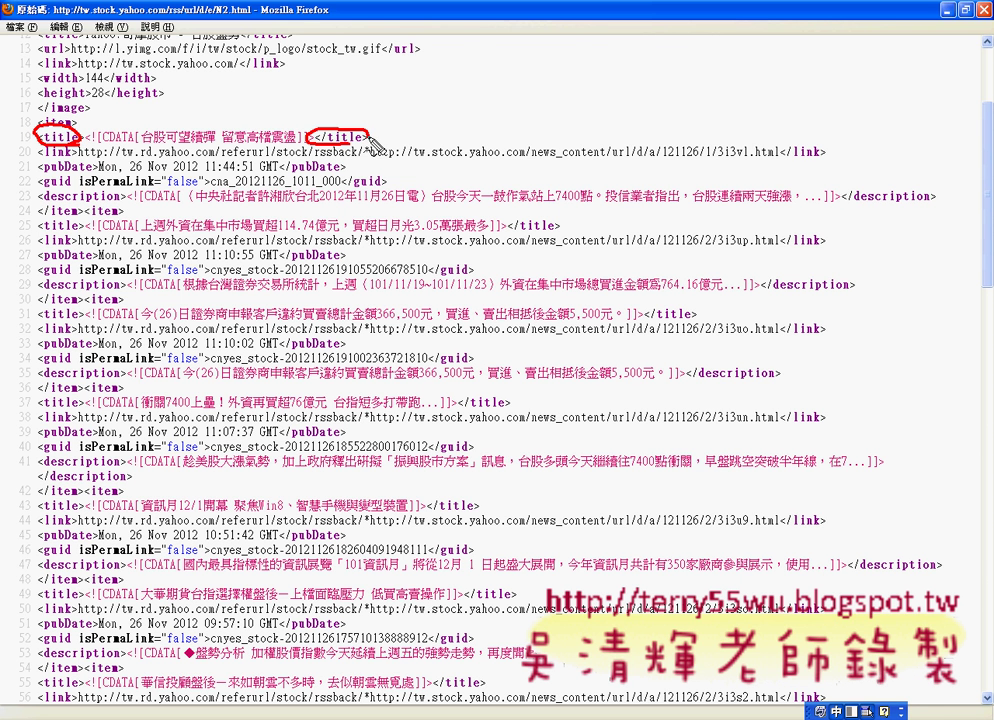
{"action": "mouse_move", "coordinate": [72, 149]}
{"action": "left_mouse_down"}
{"action": "mouse_move", "coordinate": [44, 166]}
{"action": "mouse_move", "coordinate": [74, 150]}
{"action": "left_mouse_up"}
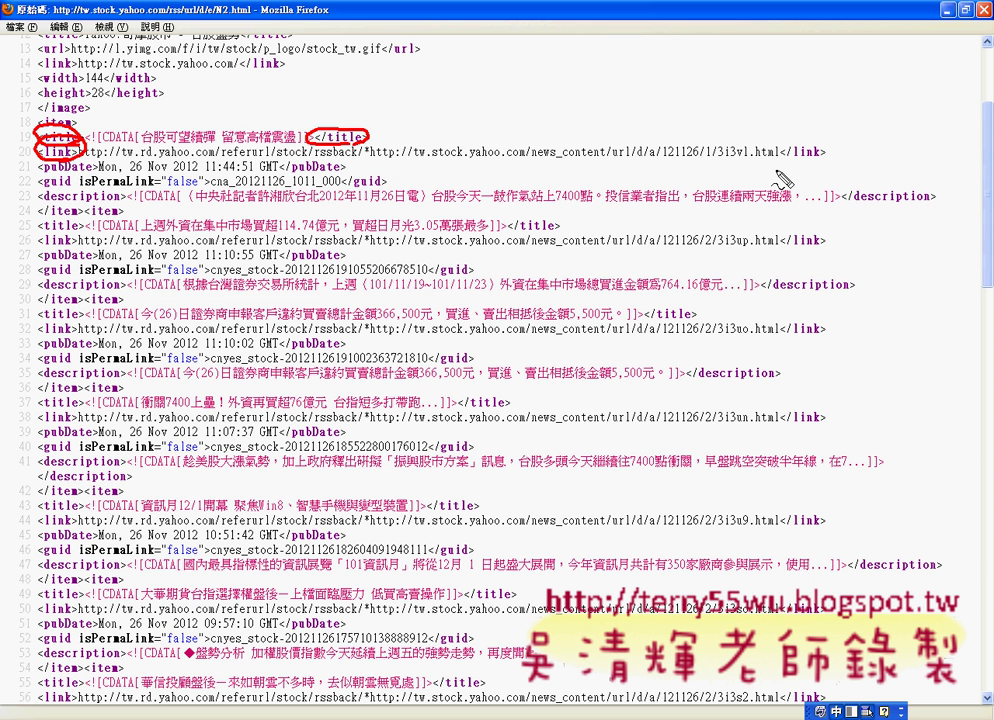
{"action": "left_click_drag", "start_coordinate": [838, 142], "coordinate": [846, 150]}
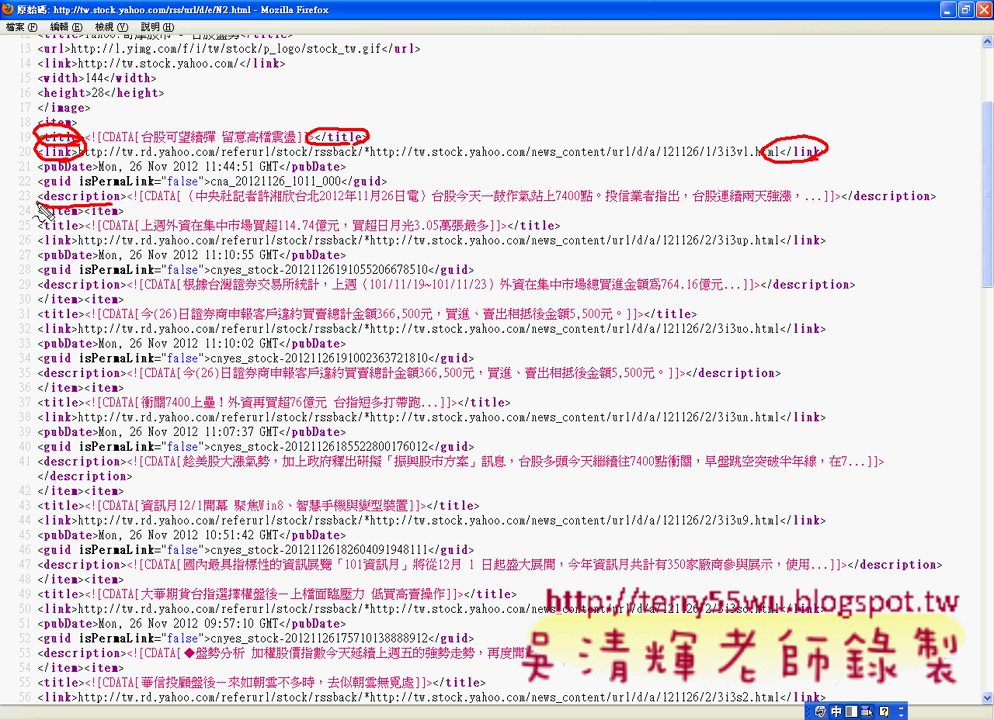
{"action": "left_click_drag", "start_coordinate": [37, 207], "coordinate": [42, 204]}
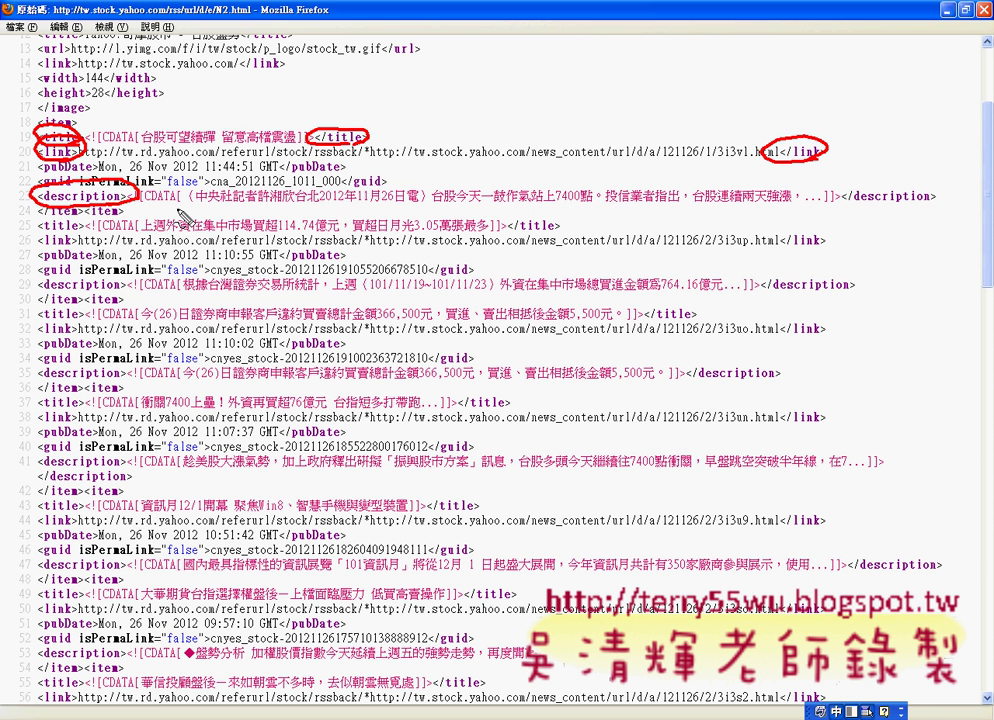
{"action": "mouse_move", "coordinate": [934, 204]}
{"action": "left_mouse_down"}
{"action": "mouse_move", "coordinate": [888, 208]}
{"action": "mouse_move", "coordinate": [935, 197]}
{"action": "left_mouse_up"}
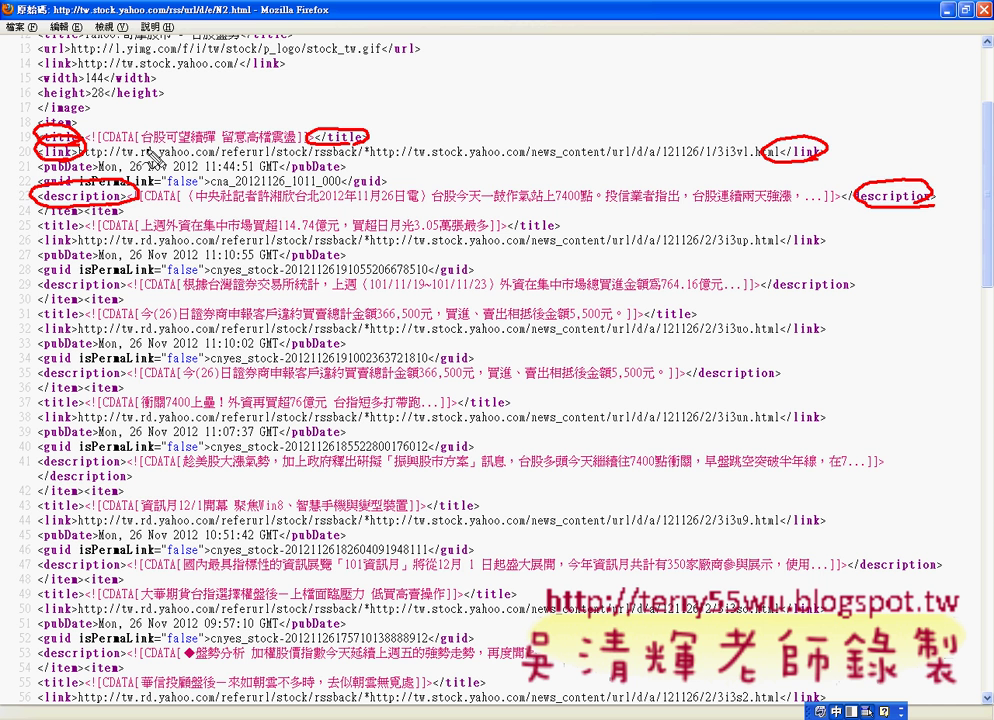
{"action": "key", "text": "Escape"}
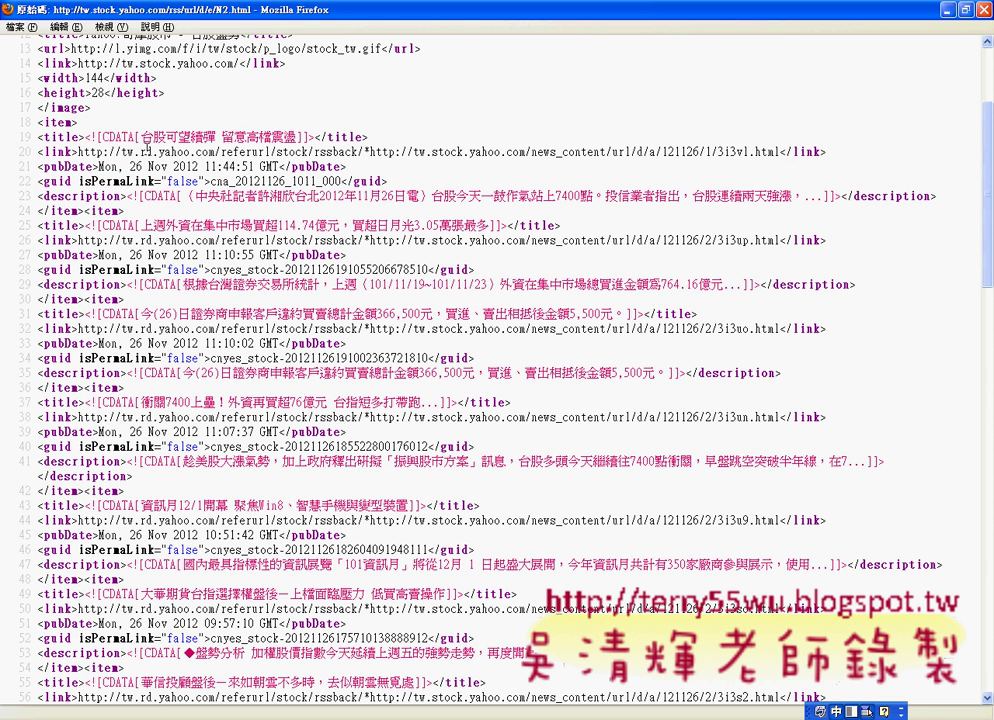
- Close the source view, go back to the RSS index, and copy the 台股盤勢 N2.html feed address
{"action": "left_click", "coordinate": [983, 20]}
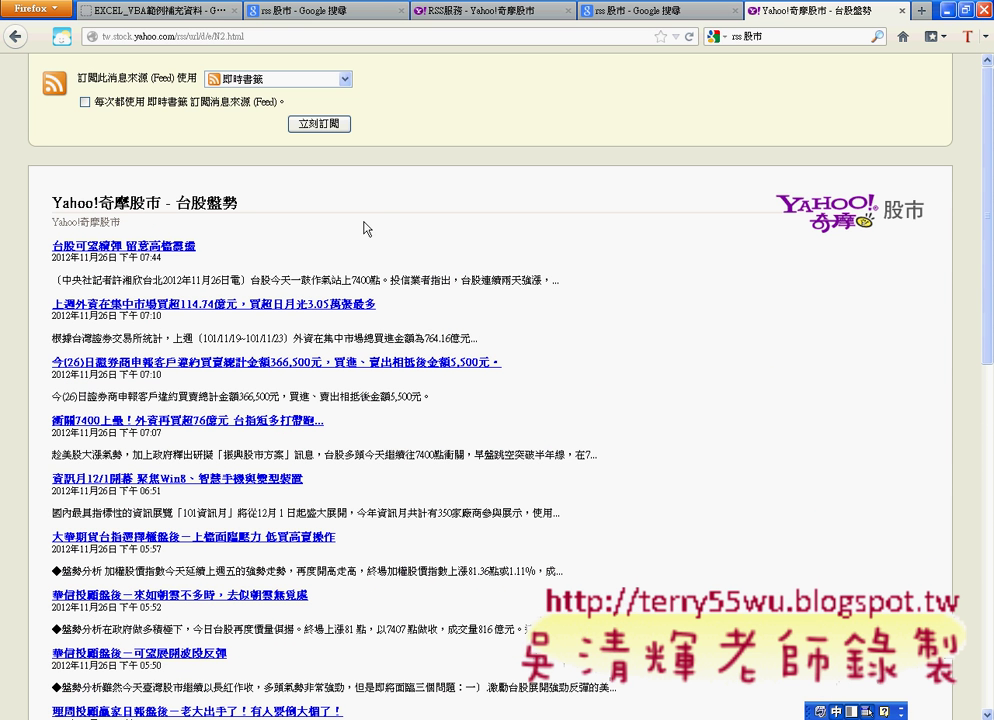
{"action": "left_click", "coordinate": [17, 38]}
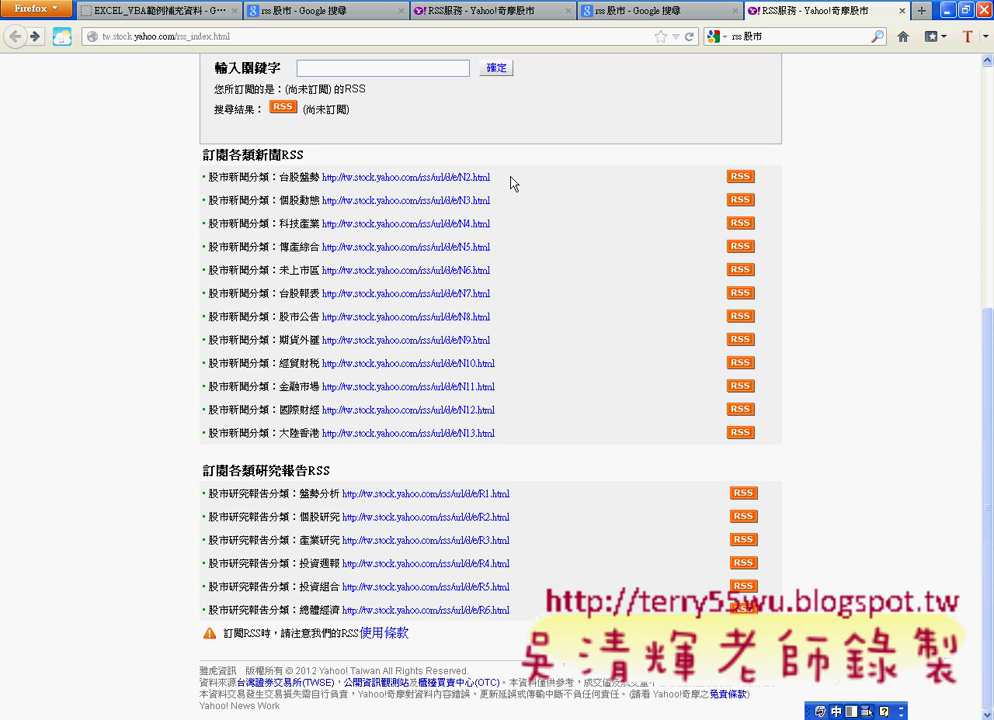
{"action": "left_click_drag", "start_coordinate": [494, 180], "coordinate": [326, 184]}
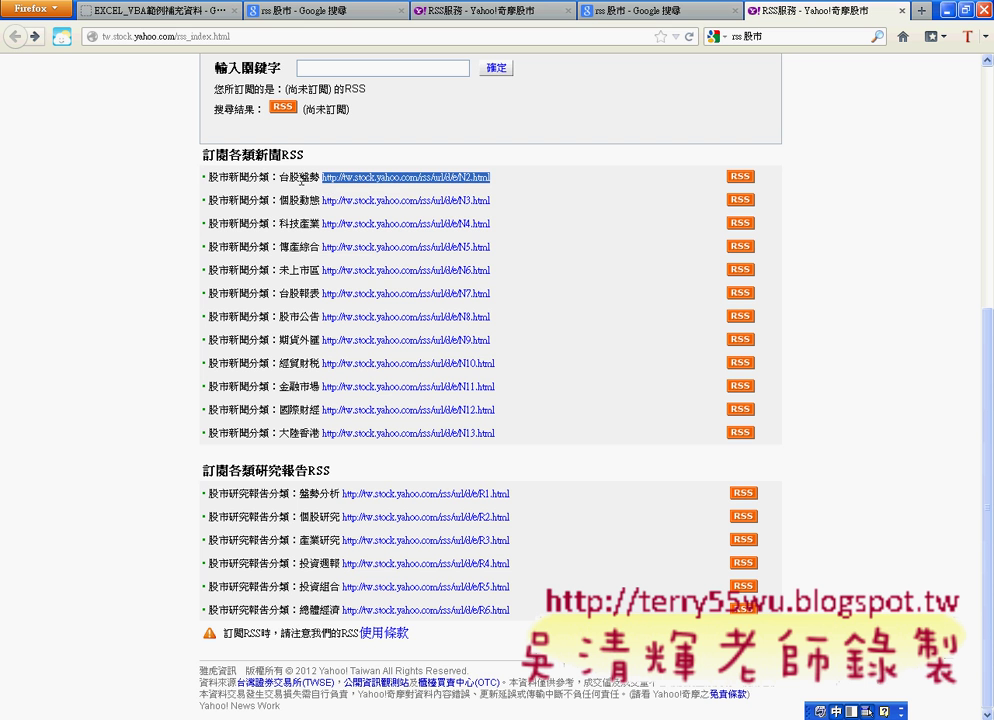
{"action": "right_click", "coordinate": [396, 182]}
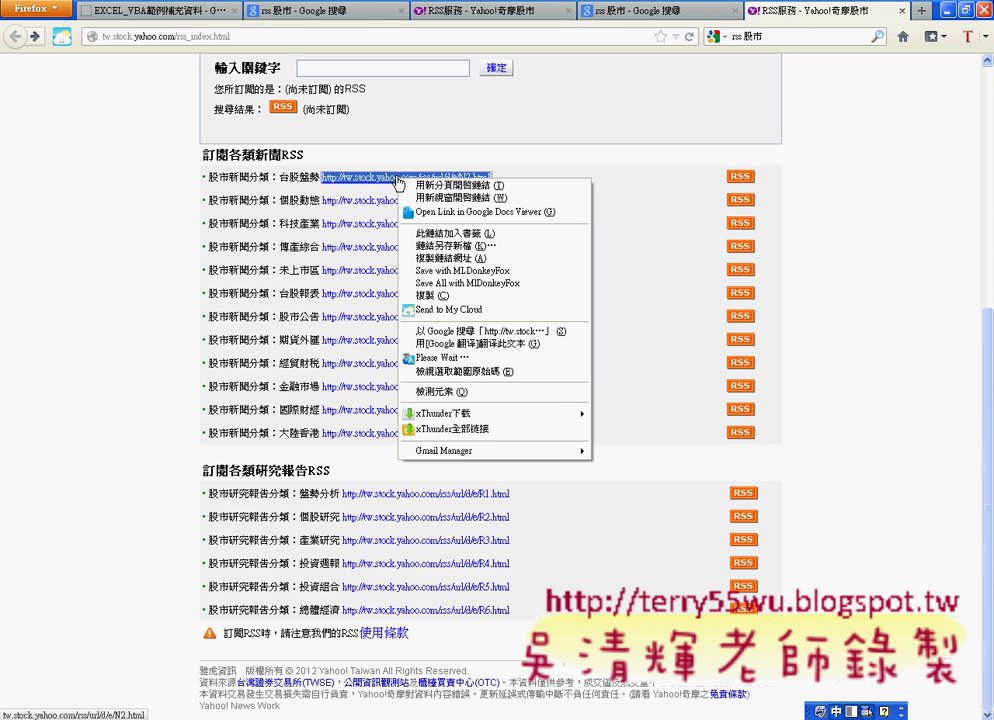
{"action": "left_click", "coordinate": [449, 295]}
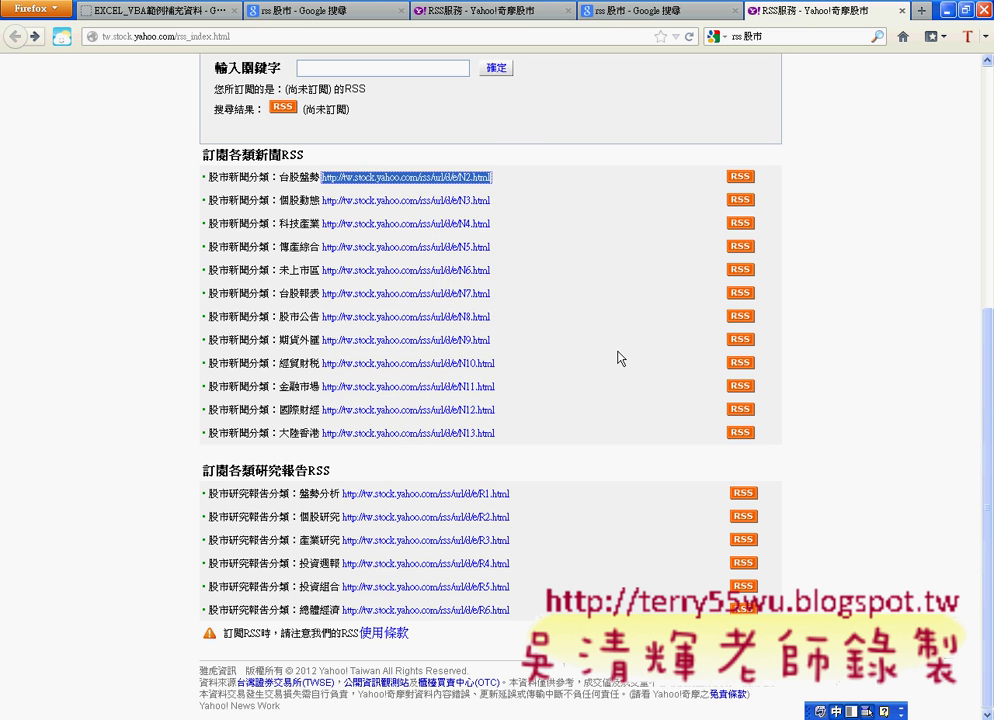
- Open the Visual Basic editor maximized and scroll Module2 to Sub 讀取RSS()
{"action": "left_click", "coordinate": [641, 714]}
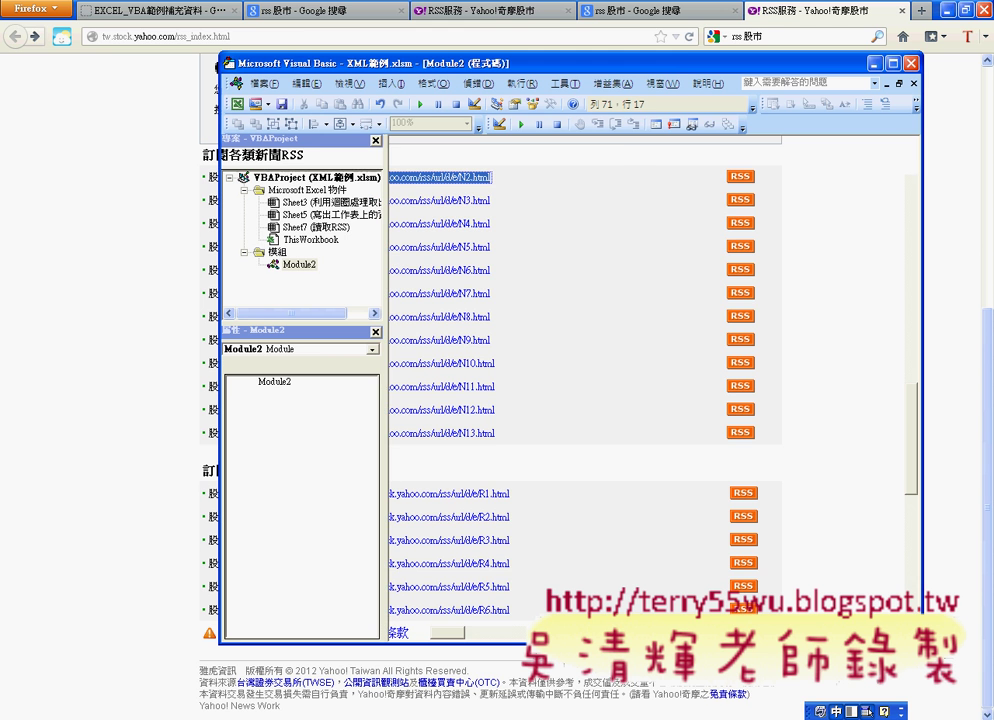
{"action": "key", "text": "alt+F11"}
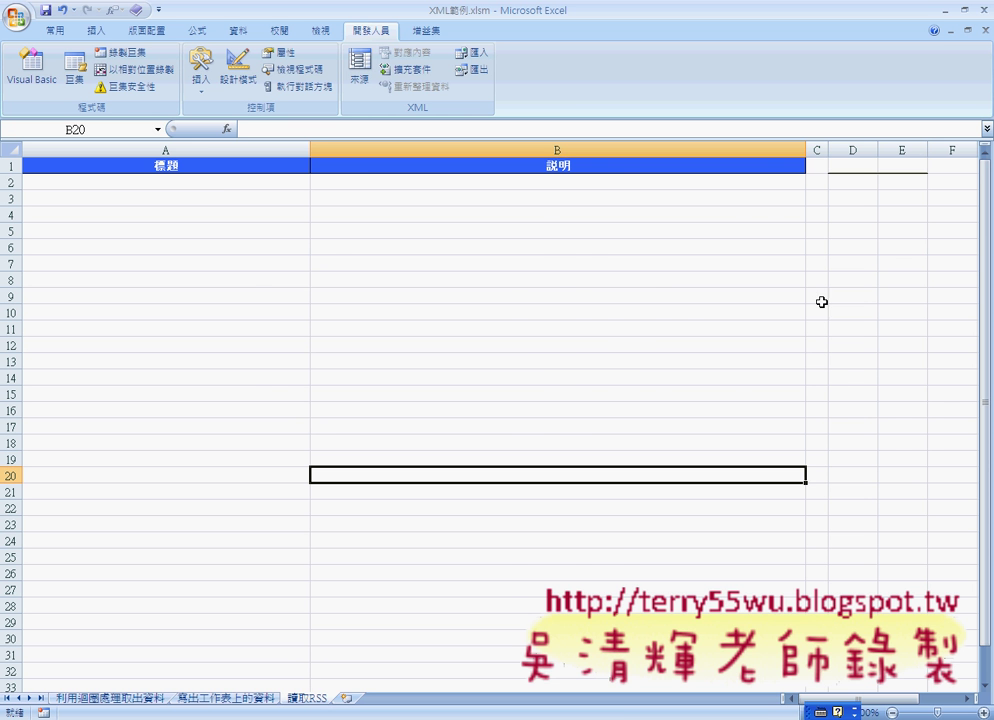
{"action": "left_click", "coordinate": [640, 715]}
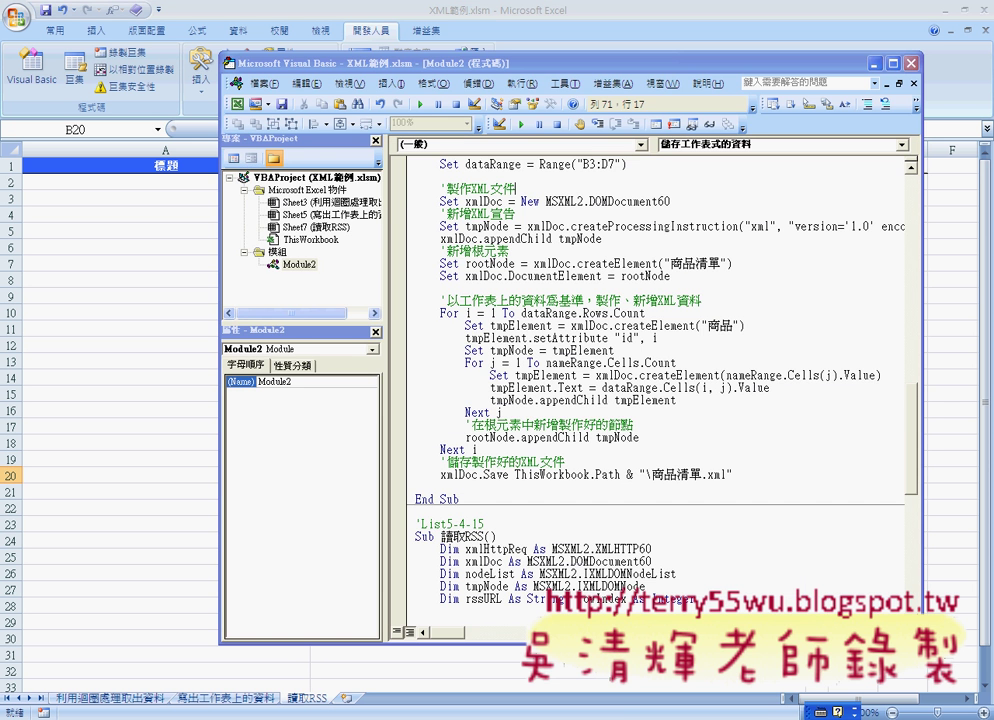
{"action": "double_click", "coordinate": [706, 62]}
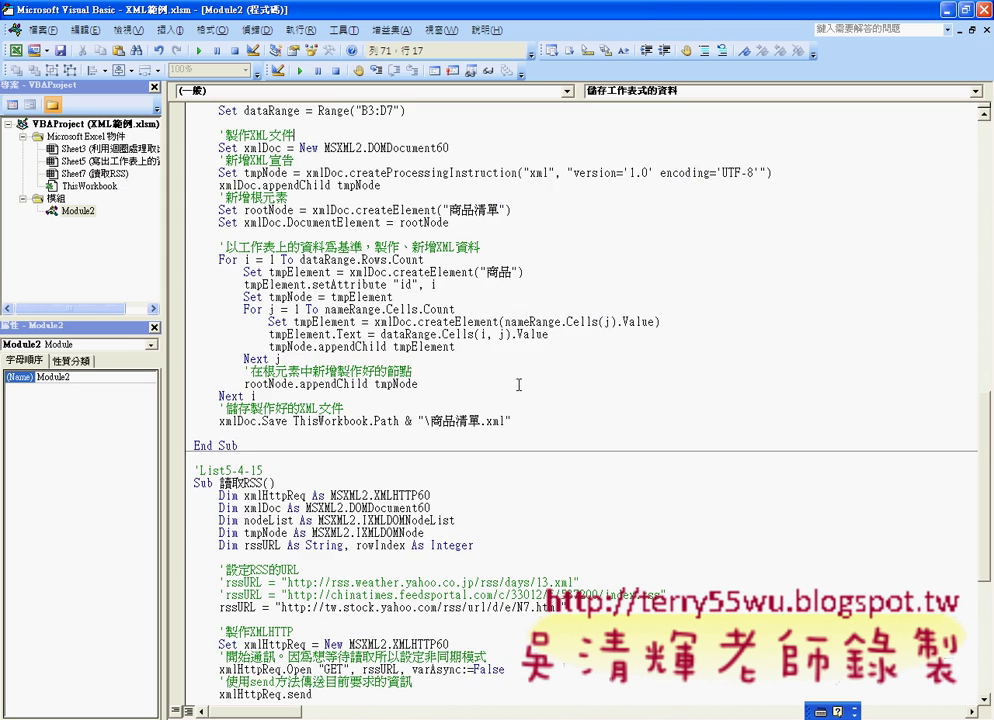
{"action": "scroll", "coordinate": [503, 433], "scroll_direction": "down", "scroll_amount": 3}
{"action": "scroll", "coordinate": [503, 433], "scroll_direction": "down", "scroll_amount": 5}
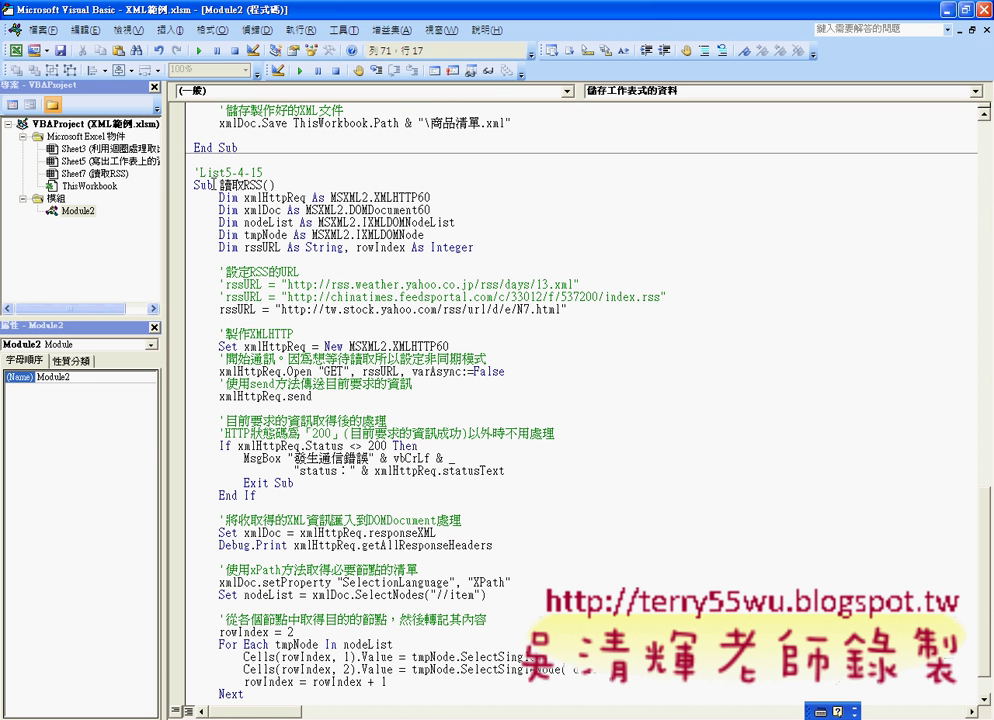
- Highlight the 讀取RSS macro name, its rssURL declaration, and the RSS的URL comment
{"action": "left_click_drag", "start_coordinate": [219, 185], "coordinate": [232, 185]}
{"action": "double_click", "coordinate": [228, 185]}
{"action": "left_click", "coordinate": [277, 222]}
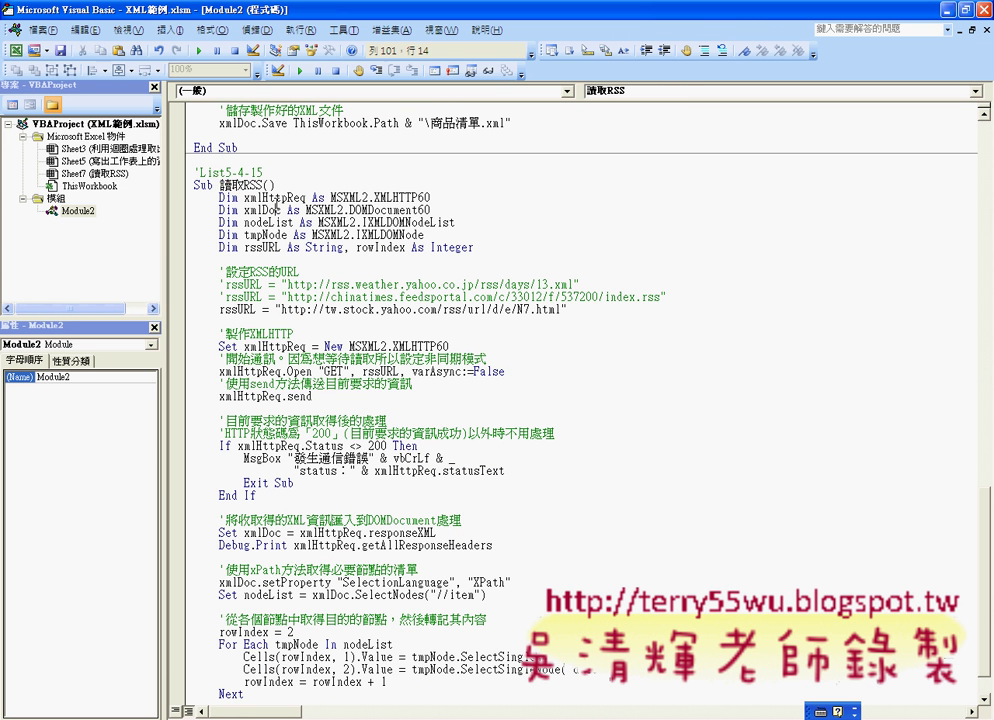
{"action": "left_click", "coordinate": [285, 247]}
{"action": "left_click_drag", "start_coordinate": [253, 271], "coordinate": [301, 270]}
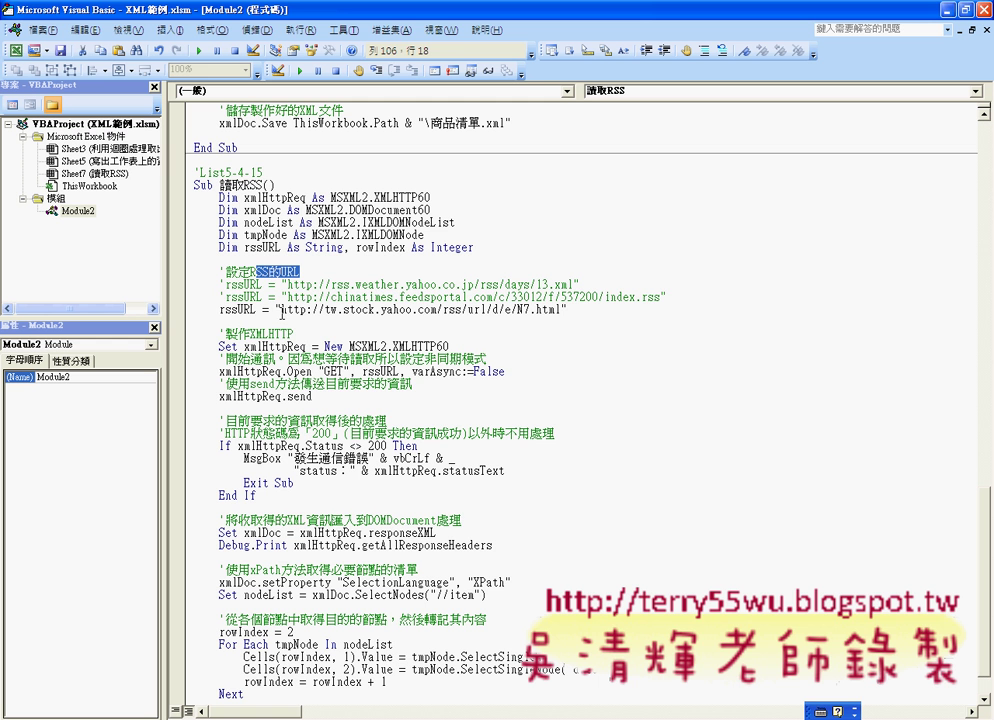
- Replace the N7.html address in rssURL with the copied N2.html 台股盤勢 feed URL
{"action": "left_click", "coordinate": [281, 310]}
{"action": "left_click_drag", "start_coordinate": [393, 310], "coordinate": [608, 311]}
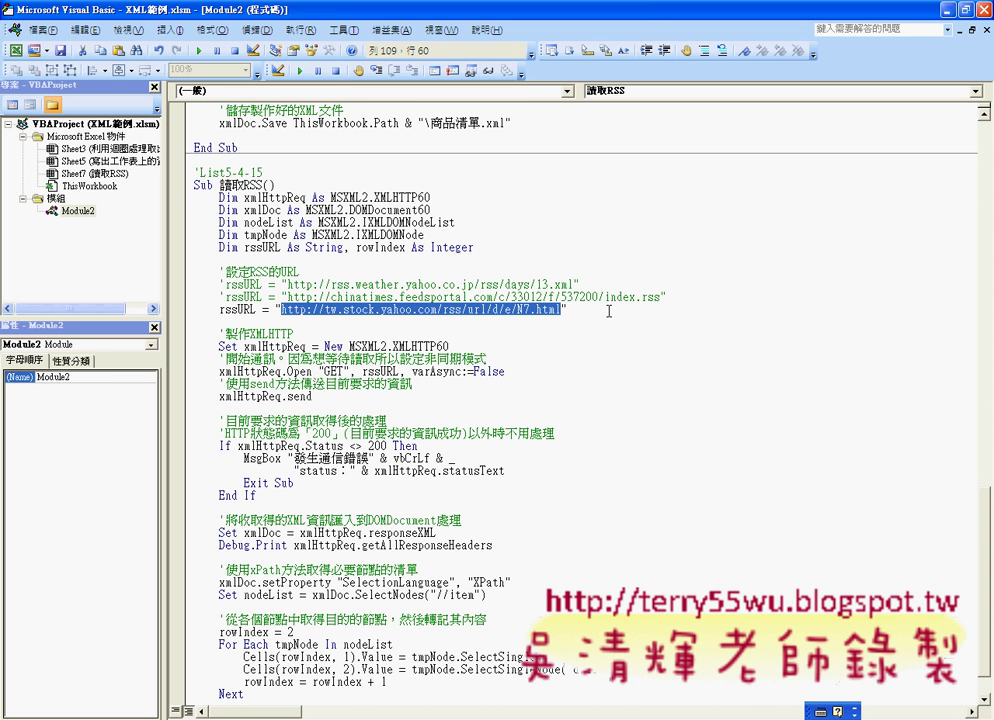
{"action": "type", "text": "http://tw.stock.yahoo.com/rss/url/d/e/N2.html"}
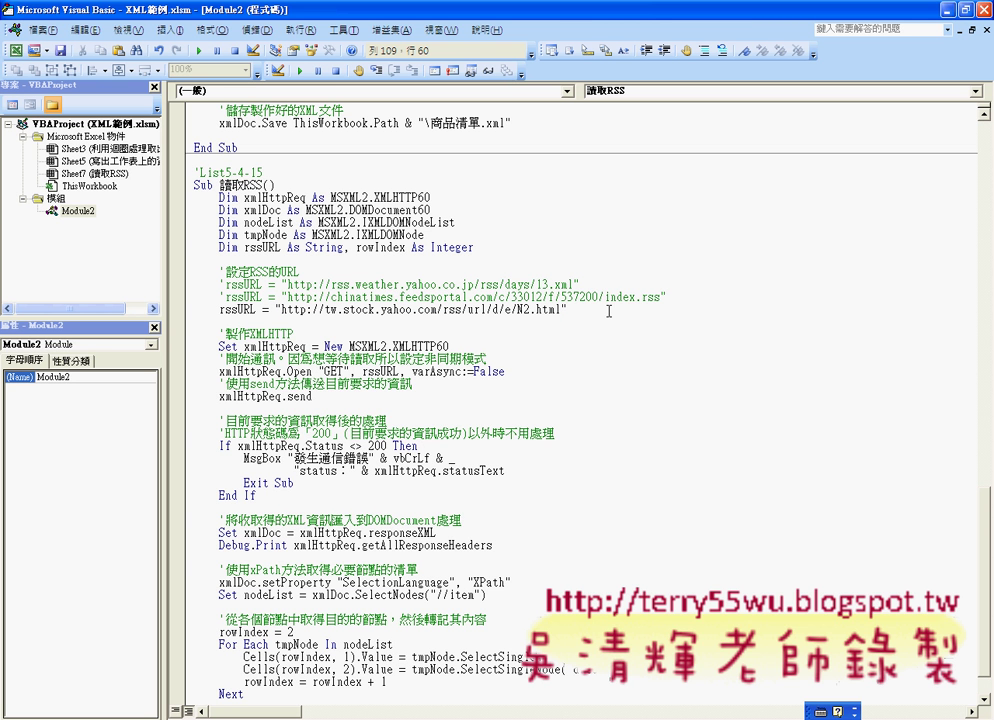
{"action": "left_click_drag", "start_coordinate": [608, 311], "coordinate": [278, 316]}
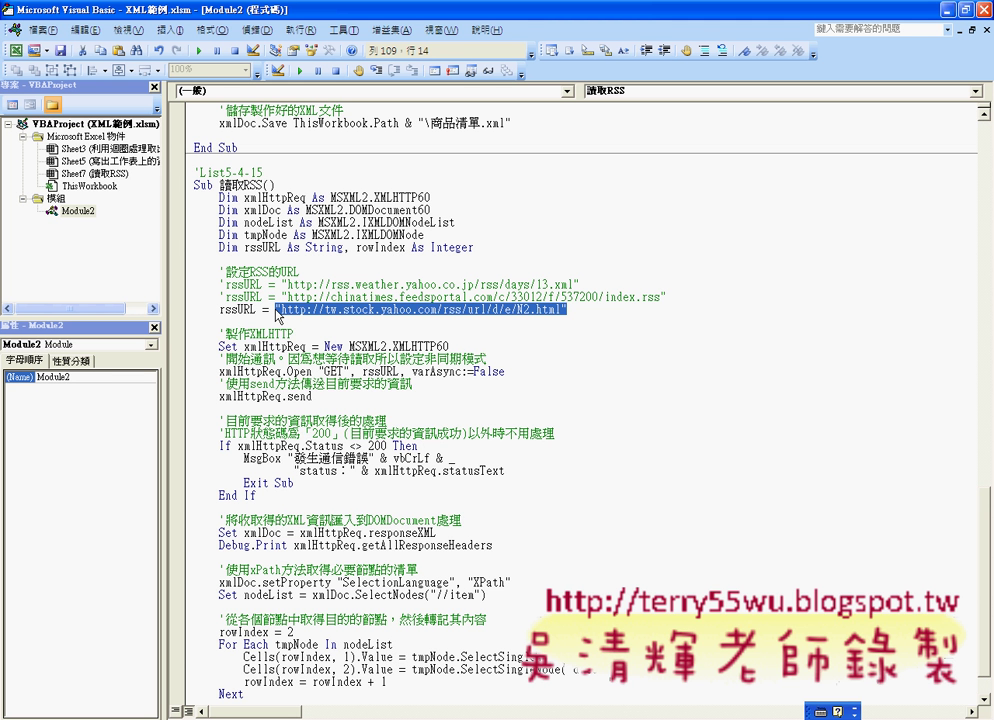
{"action": "scroll", "coordinate": [276, 315], "scroll_direction": "down", "scroll_amount": 1}
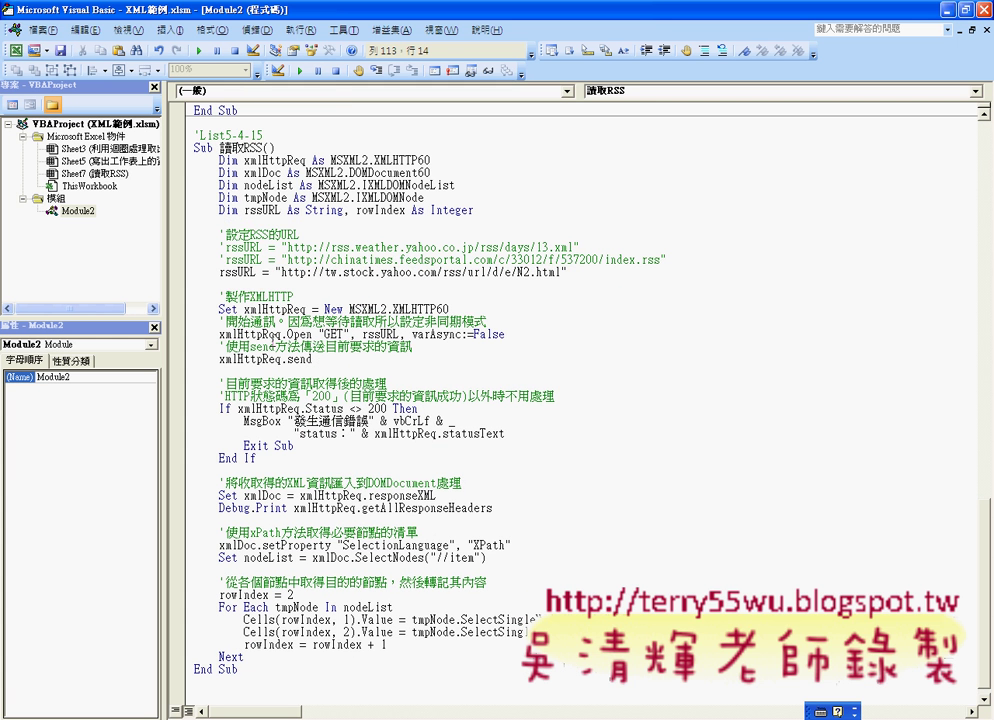
{"action": "scroll", "coordinate": [282, 322], "scroll_direction": "down", "scroll_amount": 1}
{"action": "left_click", "coordinate": [282, 322]}
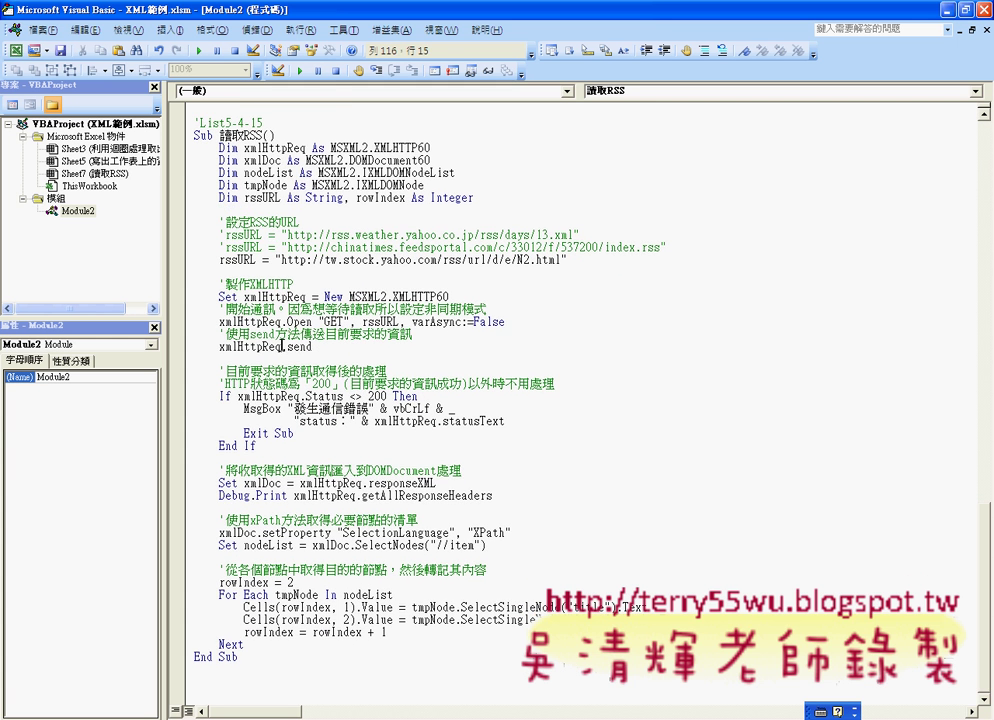
{"action": "mouse_move", "coordinate": [313, 347]}
{"action": "left_mouse_down"}
{"action": "mouse_move", "coordinate": [270, 348]}
{"action": "mouse_move", "coordinate": [192, 298]}
{"action": "left_mouse_up"}
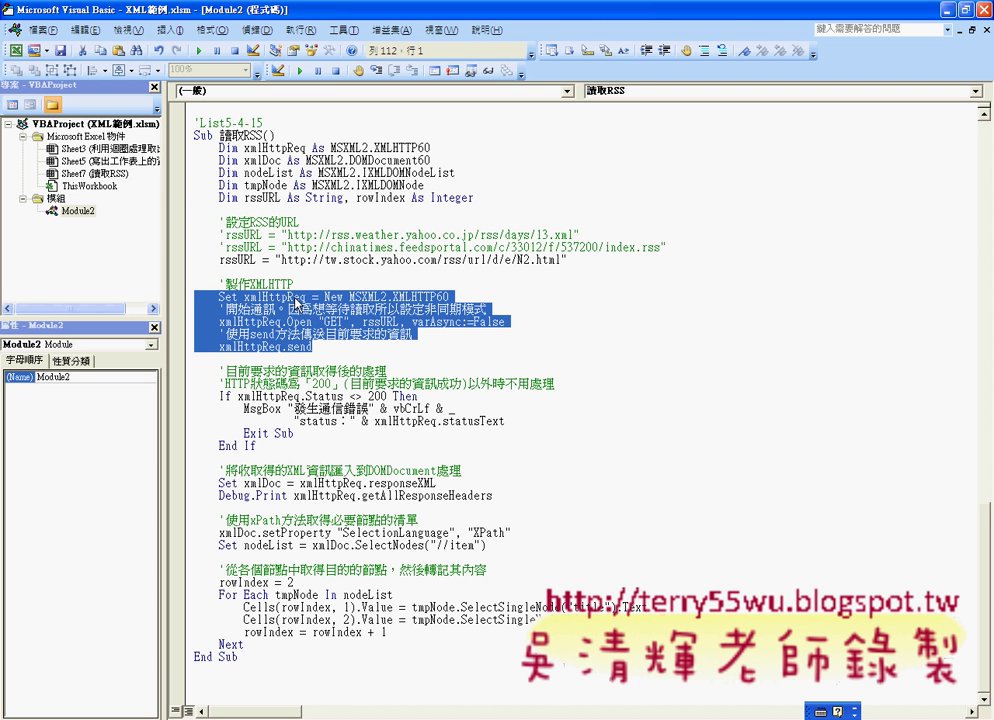
{"action": "left_click", "coordinate": [296, 298]}
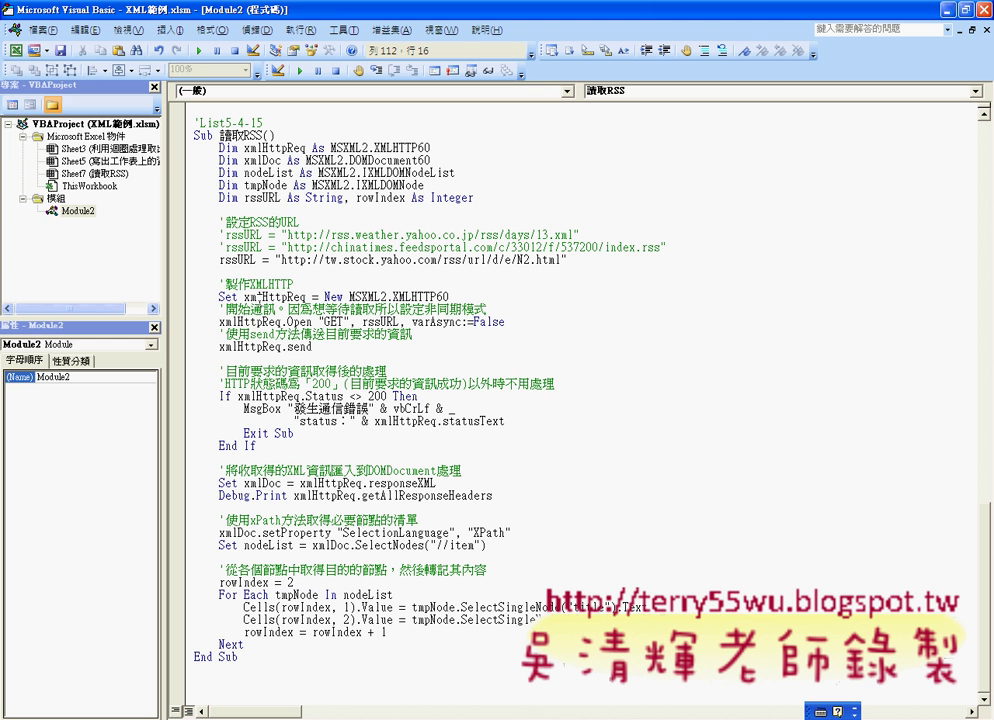
{"action": "left_click_drag", "start_coordinate": [262, 297], "coordinate": [307, 297]}
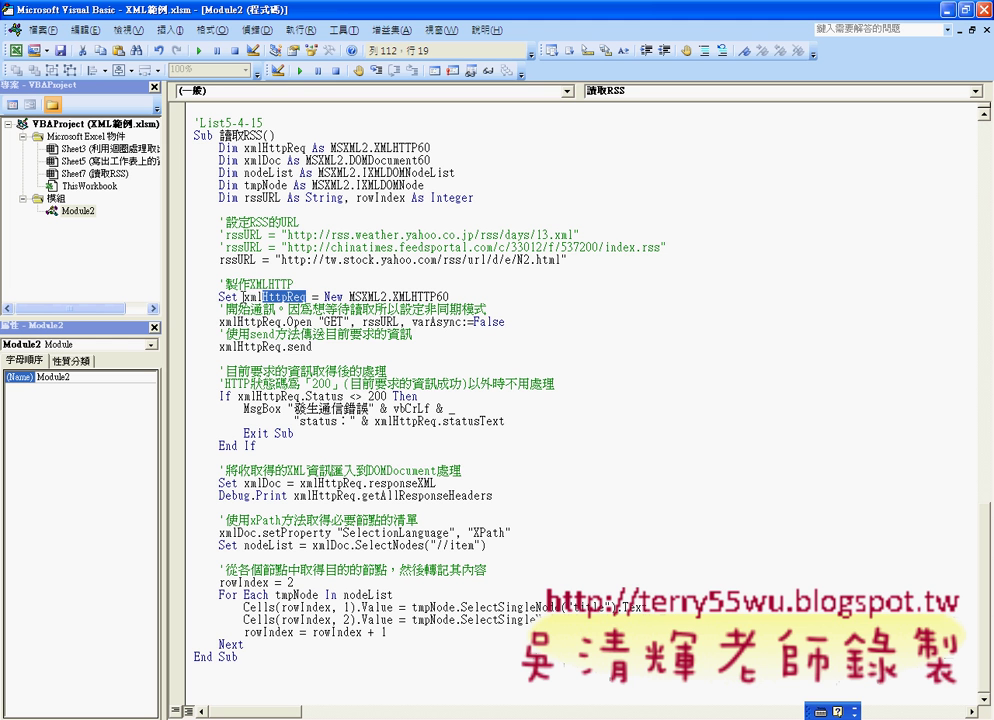
{"action": "double_click", "coordinate": [243, 297]}
{"action": "double_click", "coordinate": [308, 384]}
{"action": "key", "text": "shift+Right"}
{"action": "key", "text": "shift+Right"}
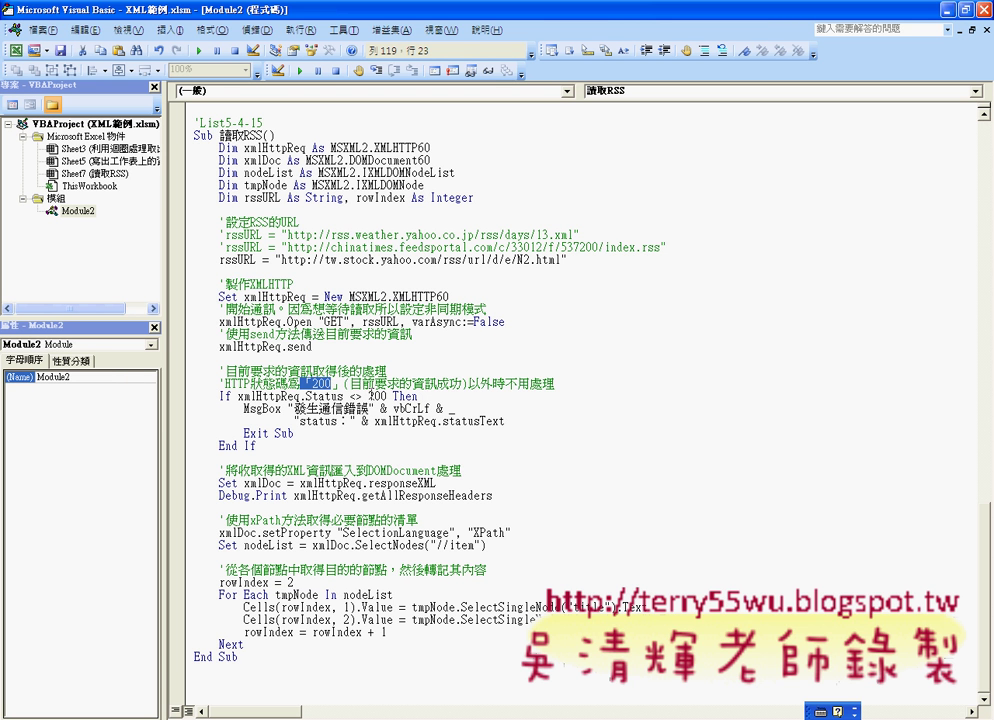
{"action": "double_click", "coordinate": [377, 396]}
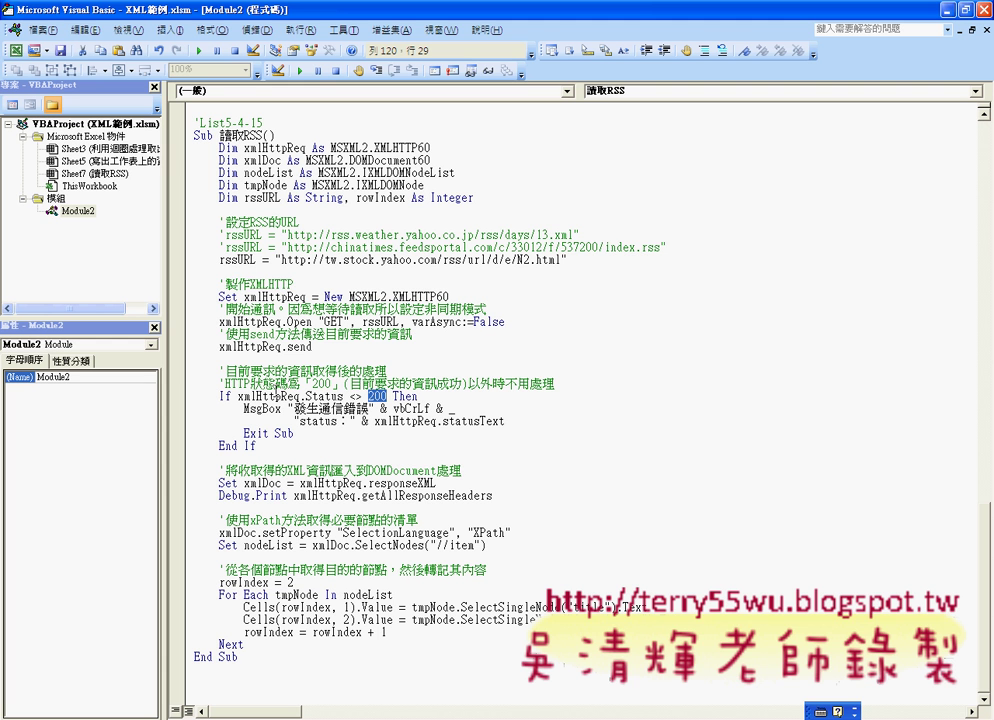
{"action": "left_click", "coordinate": [368, 396]}
{"action": "left_click_drag", "start_coordinate": [368, 396], "coordinate": [388, 397]}
{"action": "left_click_drag", "start_coordinate": [219, 594], "coordinate": [254, 594]}
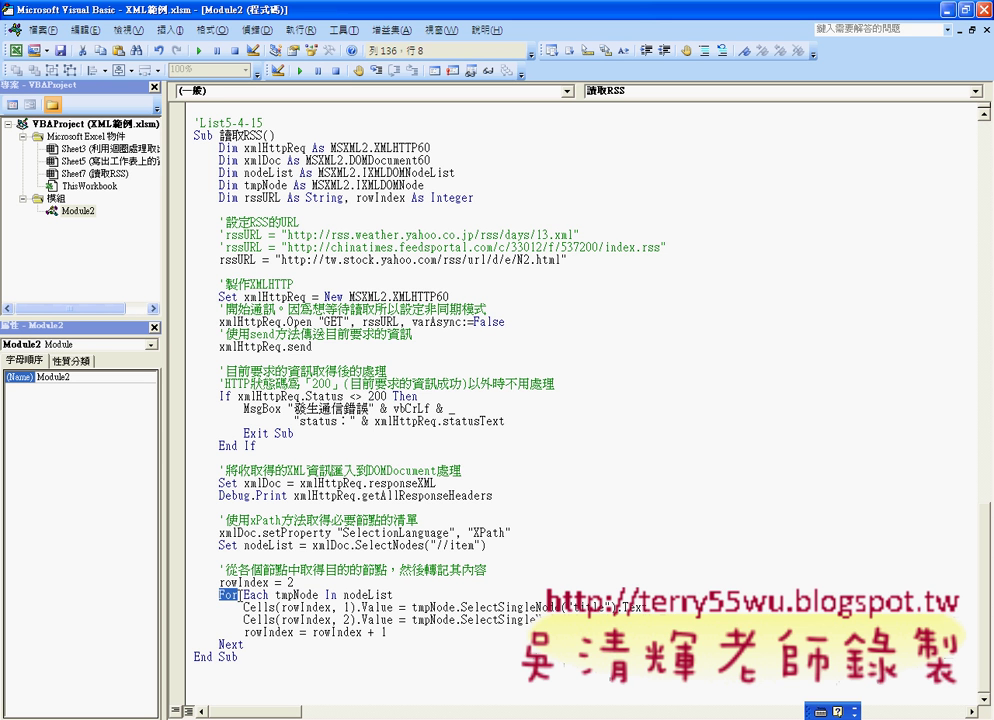
{"action": "left_click", "coordinate": [310, 607]}
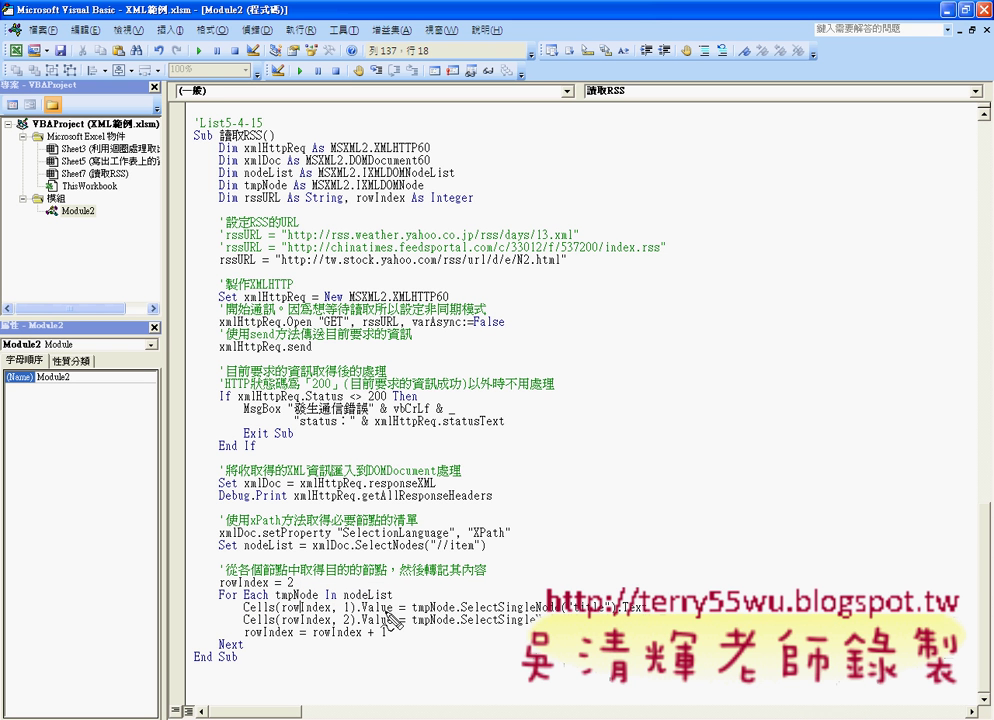
{"action": "key", "text": "ctrl+space"}
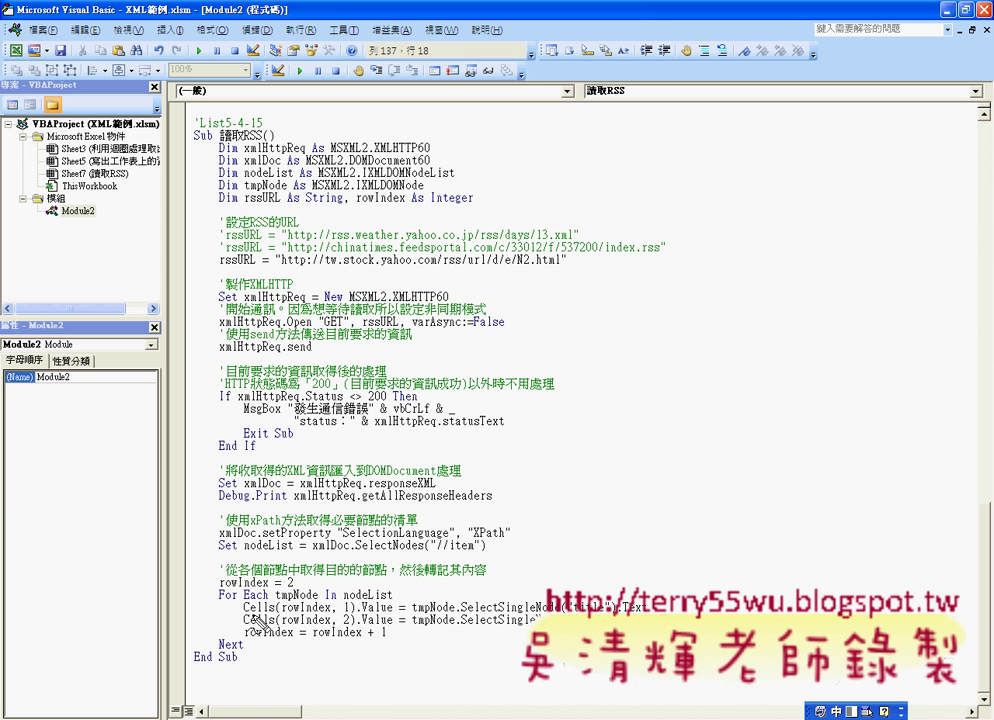
{"action": "left_click_drag", "start_coordinate": [245, 615], "coordinate": [321, 615]}
{"action": "left_click_drag", "start_coordinate": [296, 574], "coordinate": [305, 588]}
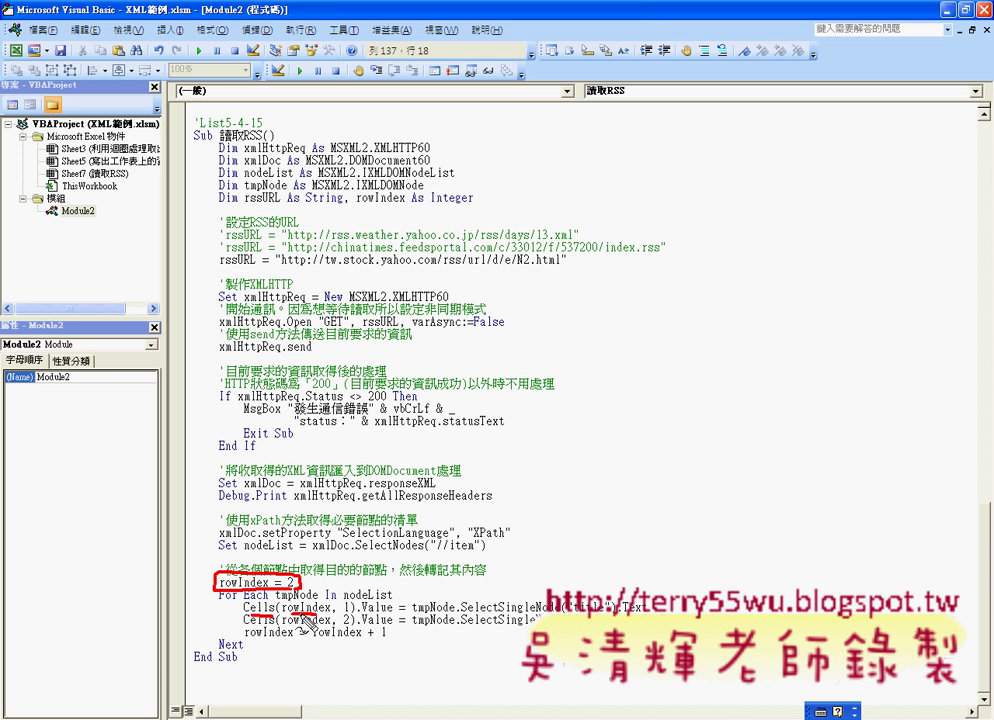
{"action": "left_click_drag", "start_coordinate": [340, 621], "coordinate": [348, 617]}
{"action": "left_click_drag", "start_coordinate": [312, 633], "coordinate": [364, 633]}
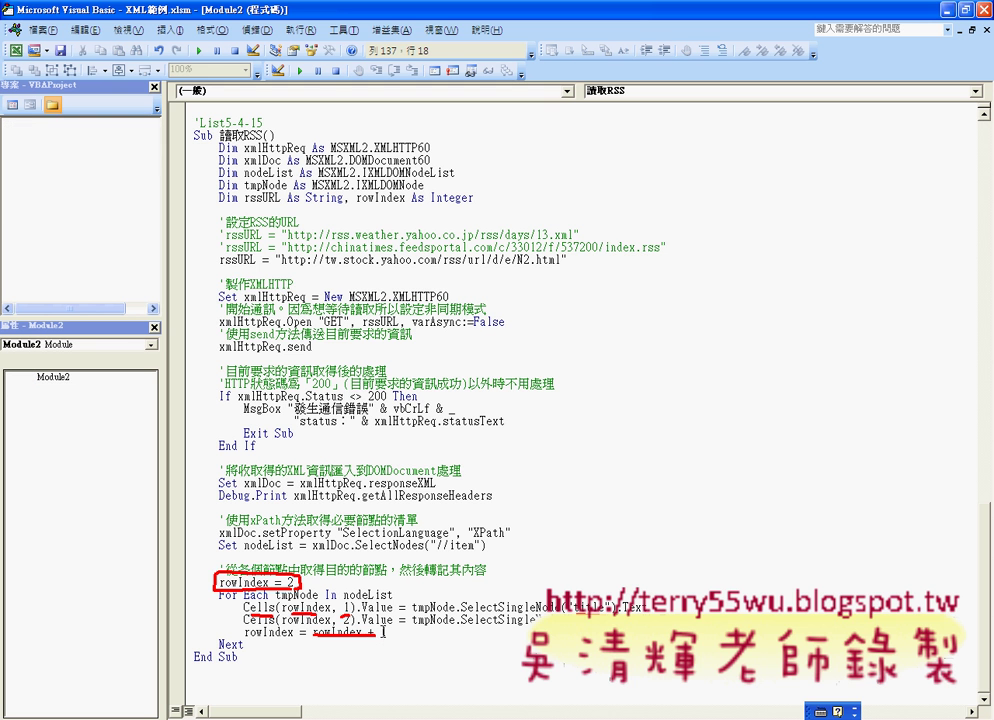
{"action": "key", "text": "Escape"}
{"action": "left_click_drag", "start_coordinate": [221, 259], "coordinate": [594, 263]}
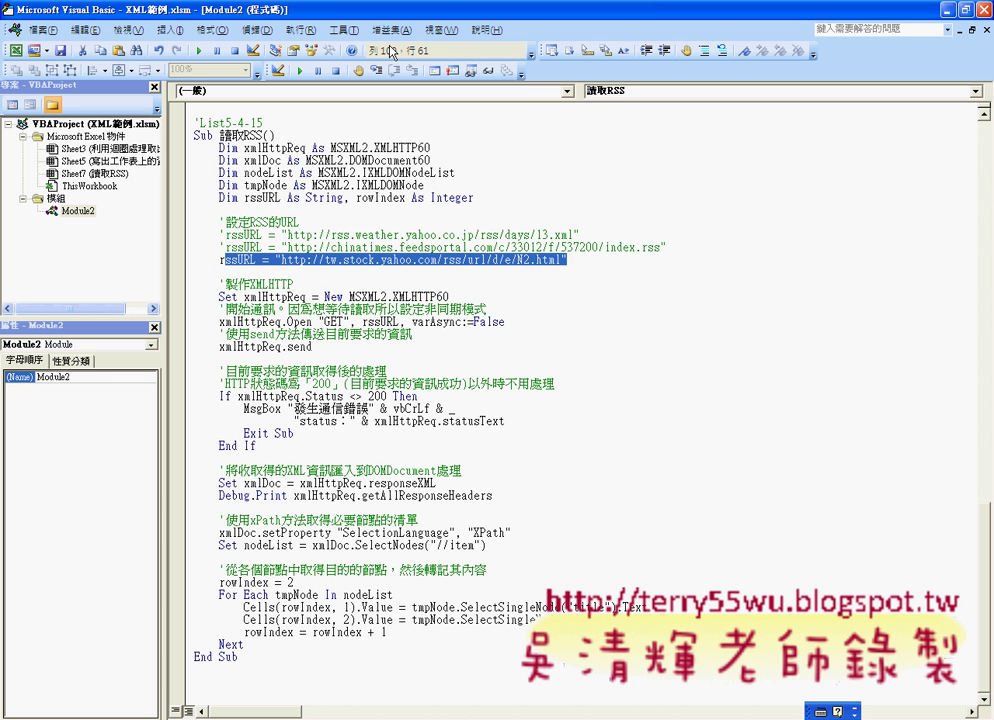
- Restore and move the code editor aside, then run the 讀取RSS macro
{"action": "double_click", "coordinate": [378, 17]}
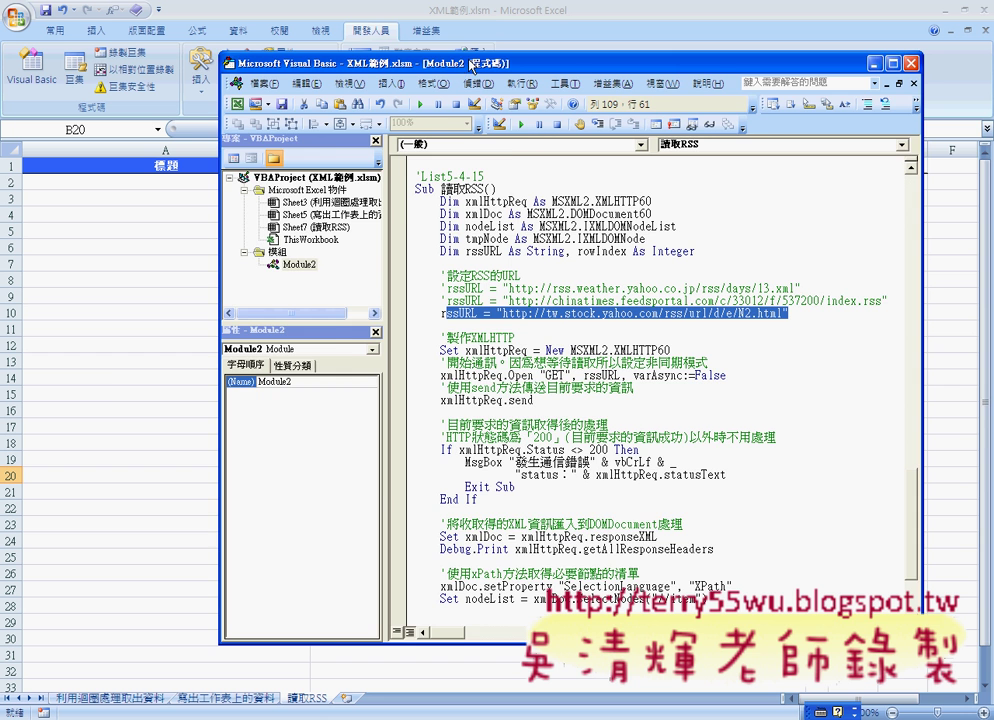
{"action": "left_click_drag", "start_coordinate": [365, 60], "coordinate": [510, 70]}
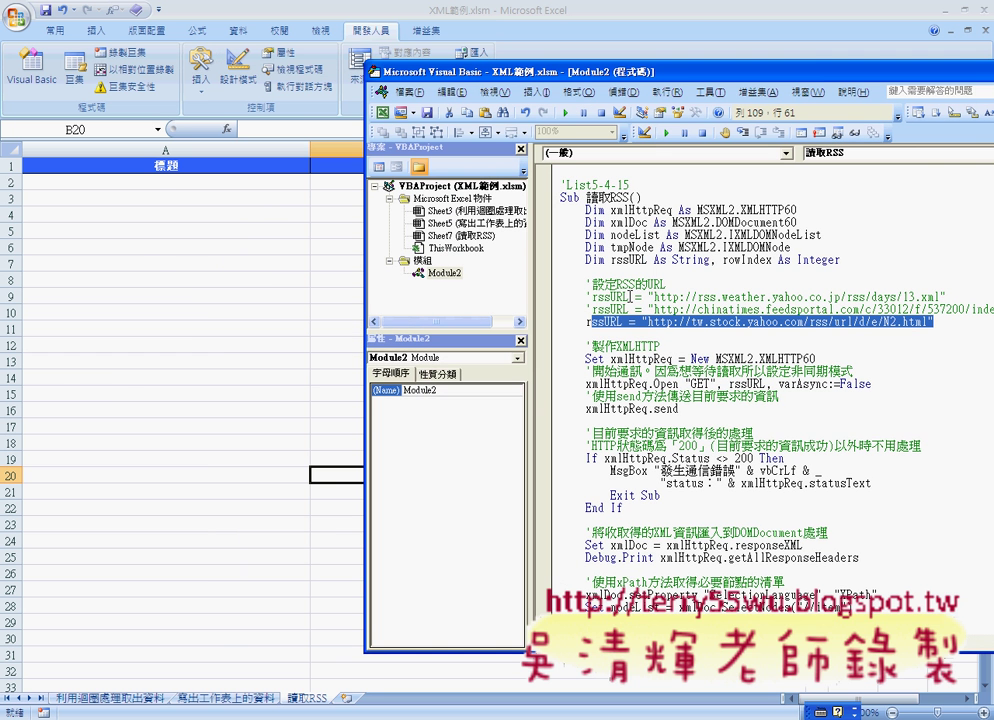
{"action": "left_click", "coordinate": [568, 113]}
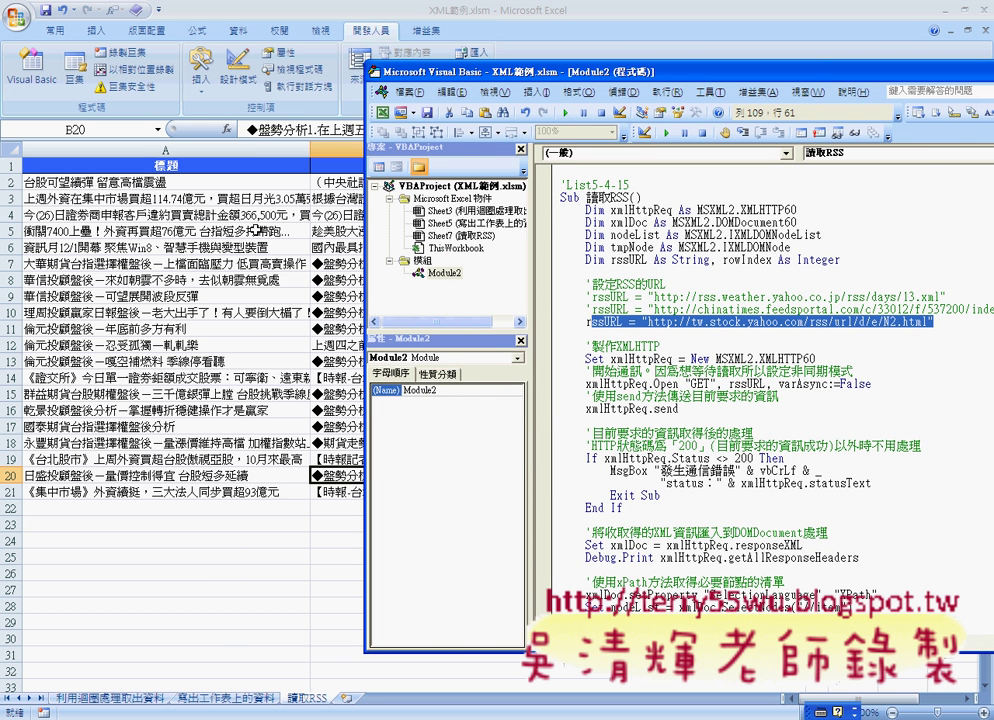
- Check the first headline and description, then select the 20 headlines in A2:A21
{"action": "left_click", "coordinate": [181, 186]}
{"action": "left_click", "coordinate": [181, 186]}
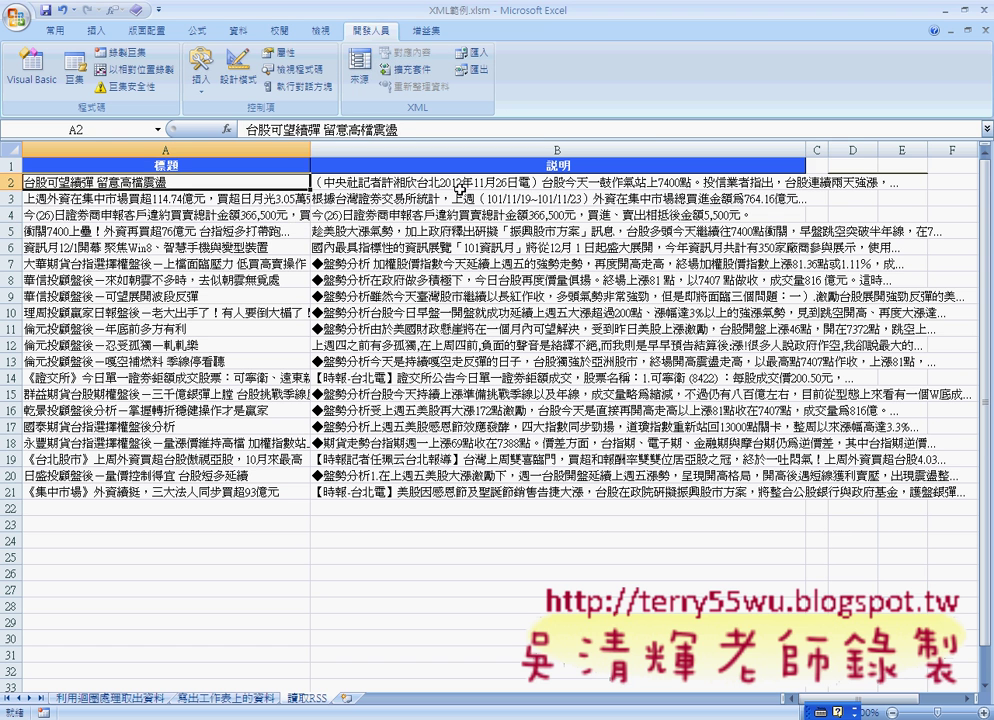
{"action": "left_click", "coordinate": [461, 180]}
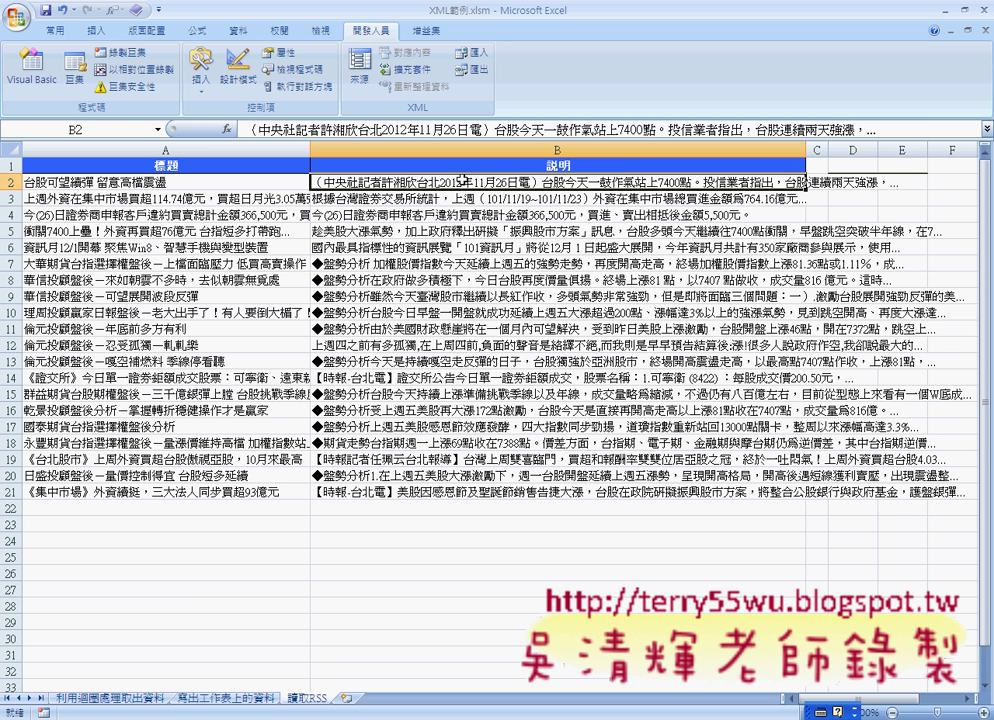
{"action": "left_click", "coordinate": [211, 183]}
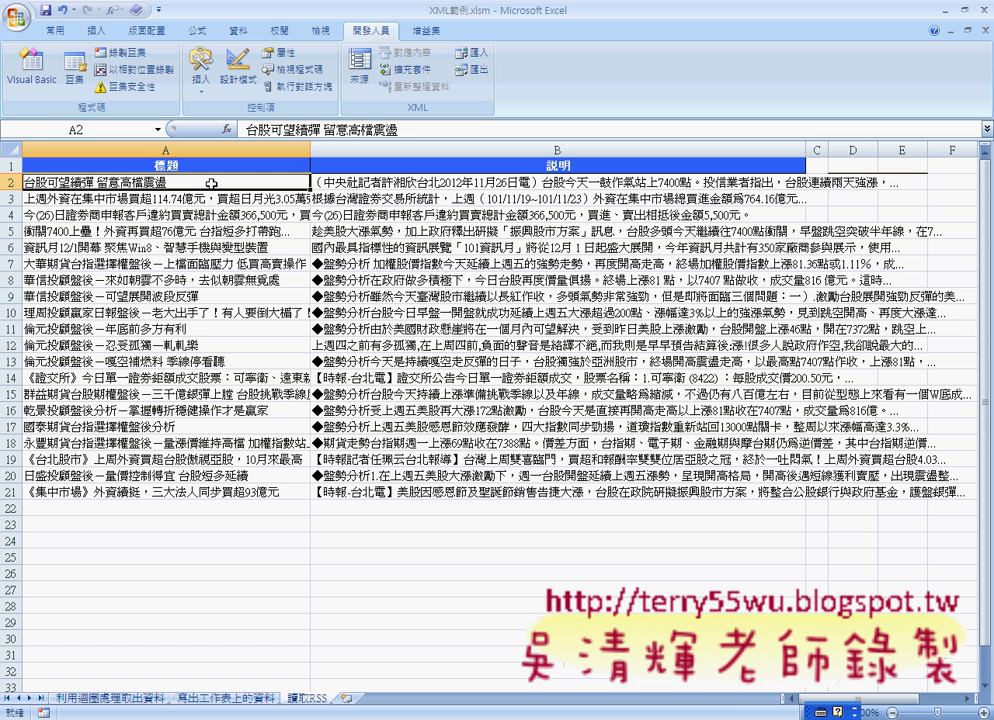
{"action": "left_click_drag", "start_coordinate": [211, 183], "coordinate": [222, 465]}
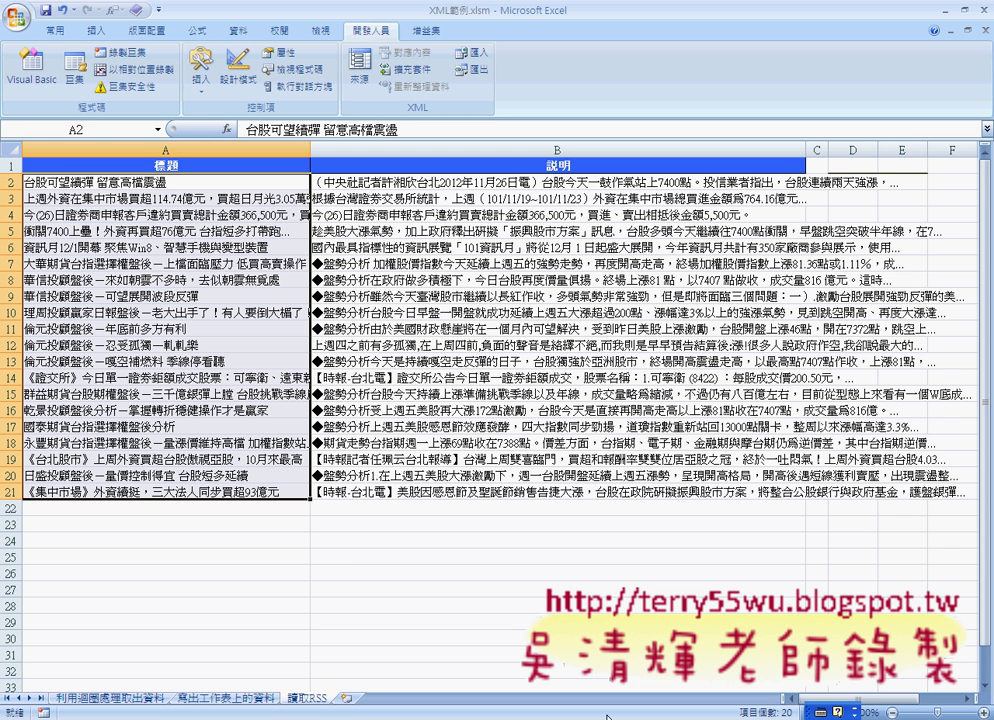
- Reopen the VBA editor and highlight the 讀取RSS macro name and its N2.html rssURL string
{"action": "key", "text": "alt+F11"}
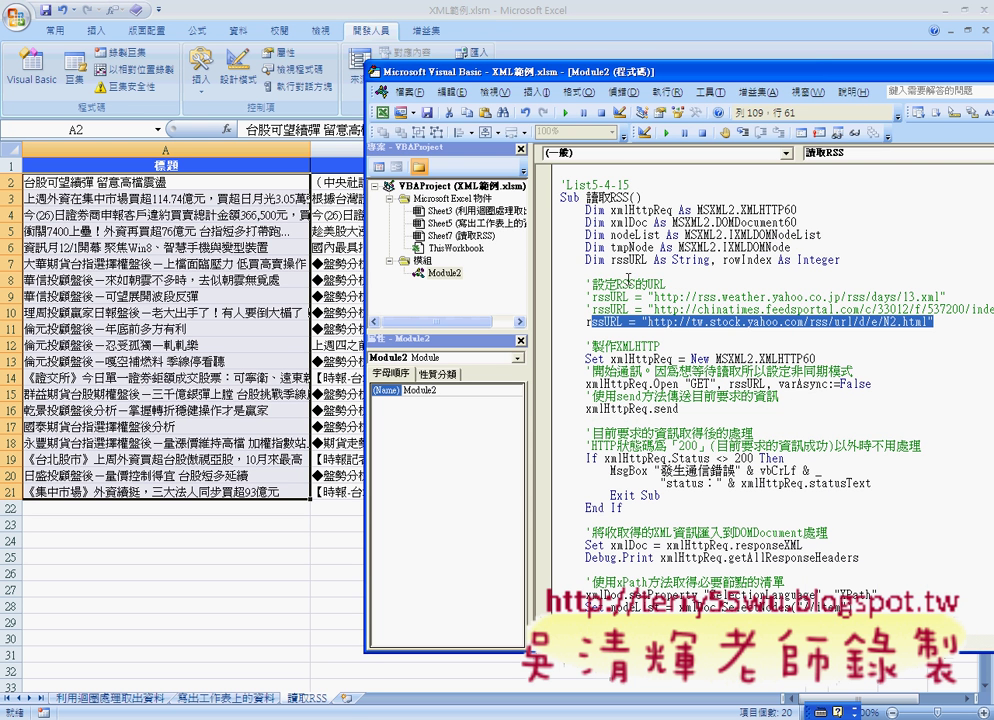
{"action": "left_click_drag", "start_coordinate": [588, 197], "coordinate": [642, 197]}
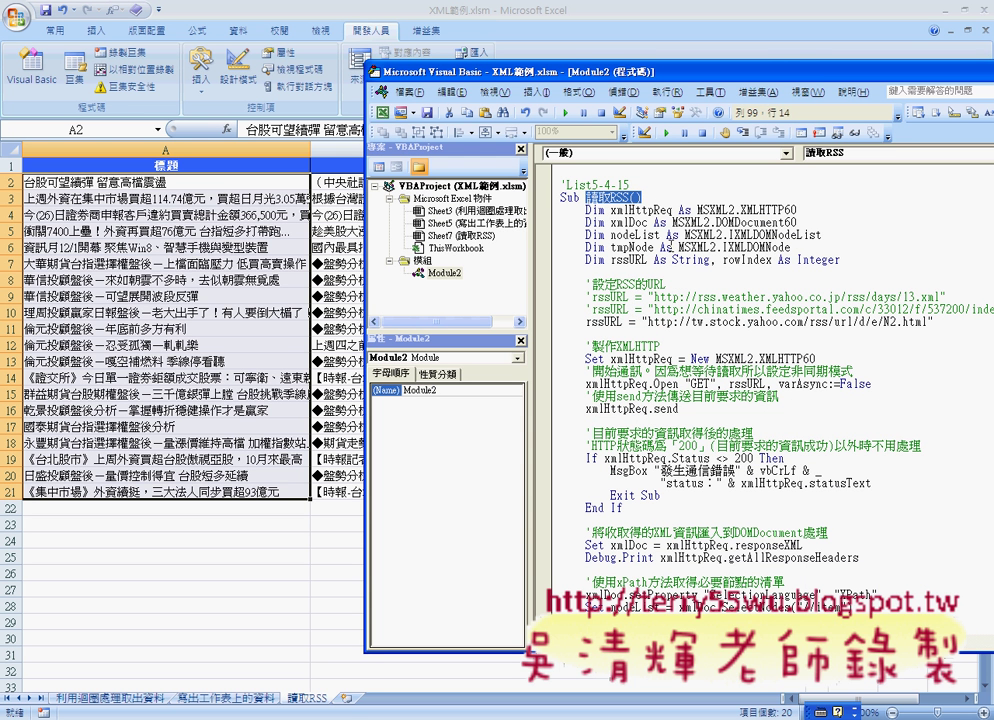
{"action": "left_click_drag", "start_coordinate": [647, 322], "coordinate": [910, 323]}
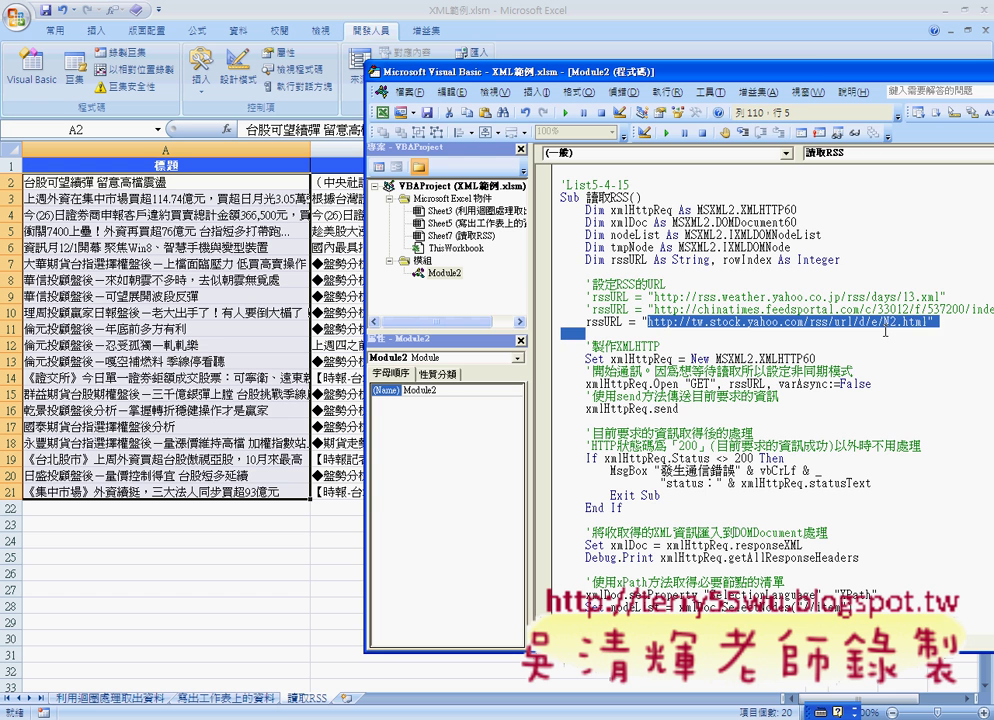